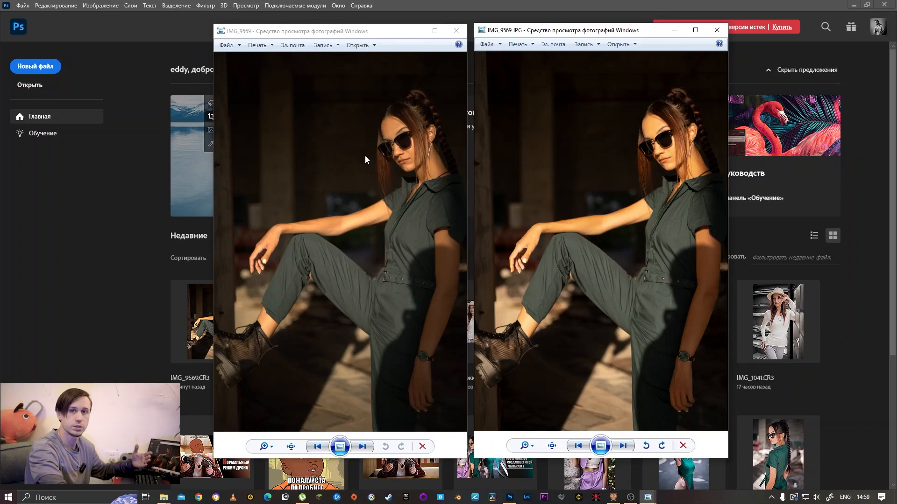
pyautogui.moveTo(379, 31); pyautogui.dragTo(377, 28)
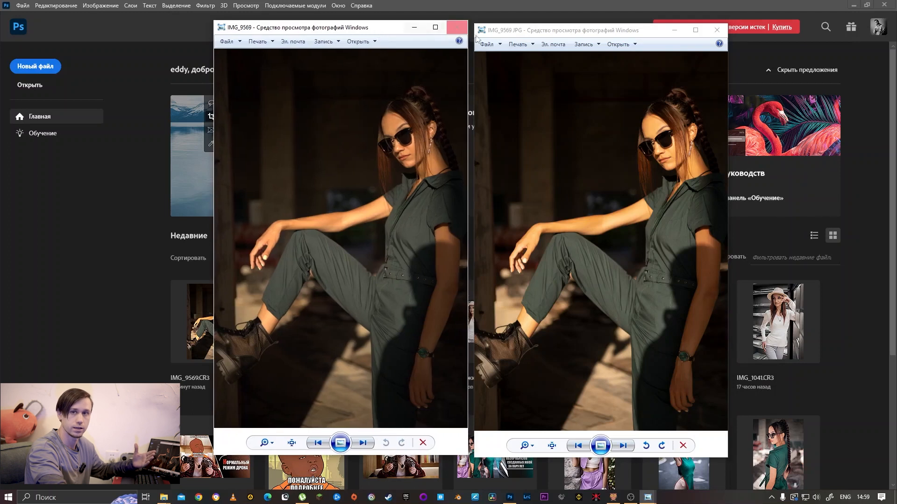
pyautogui.moveTo(477, 38); pyautogui.dragTo(476, 34)
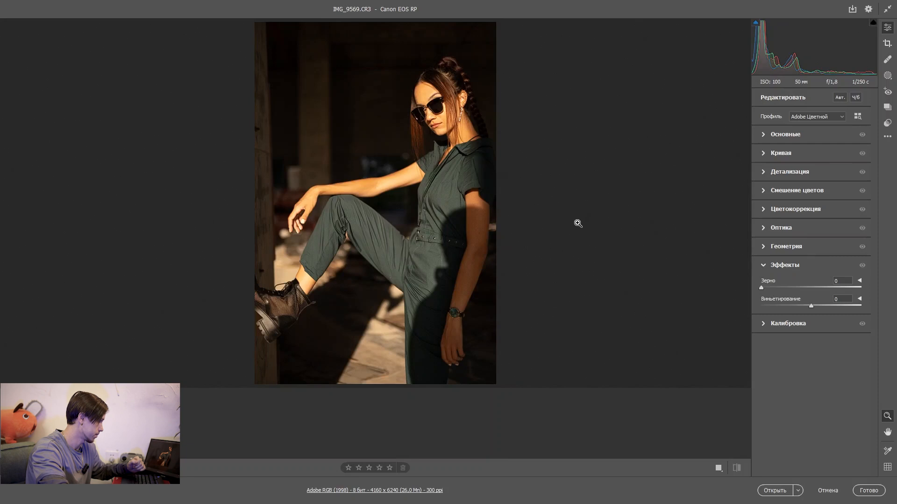
# Try the Adobe Пейзаж, Adobe Портрет and Adobe Стандарт profiles on the raw photo IMG_9569.CR3
pyautogui.click(839, 117)
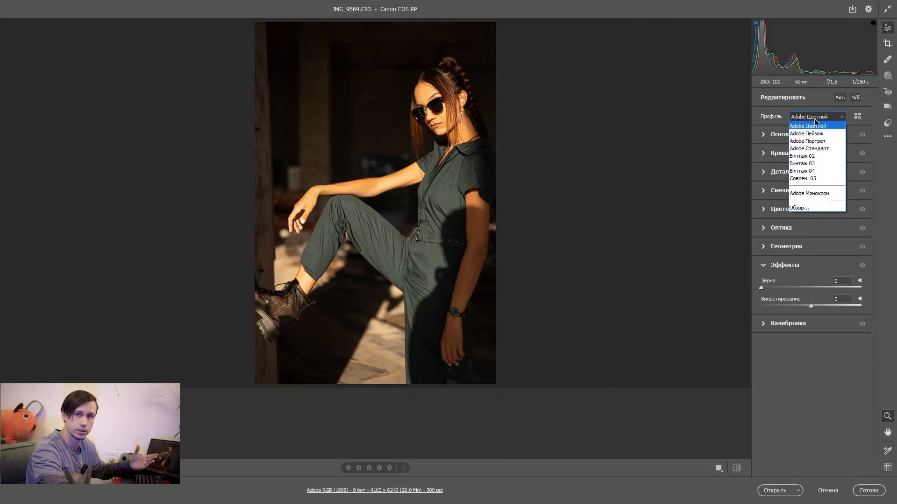
pyautogui.click(840, 120)
pyautogui.click(841, 120)
pyautogui.click(840, 120)
pyautogui.click(830, 120)
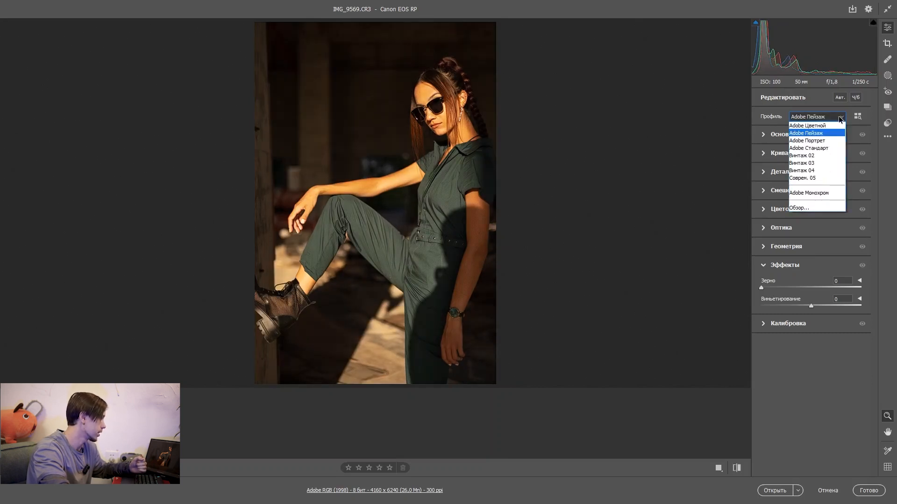
pyautogui.click(815, 144)
pyautogui.click(829, 120)
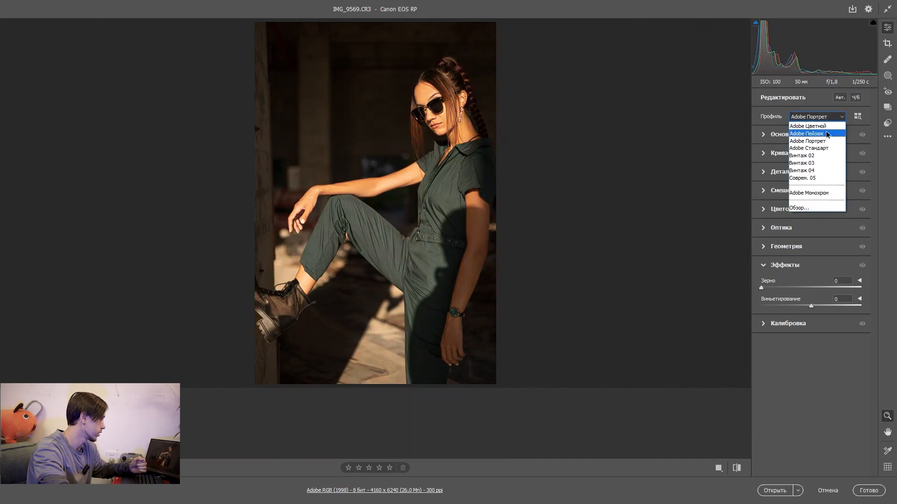
pyautogui.click(823, 149)
pyautogui.click(822, 117)
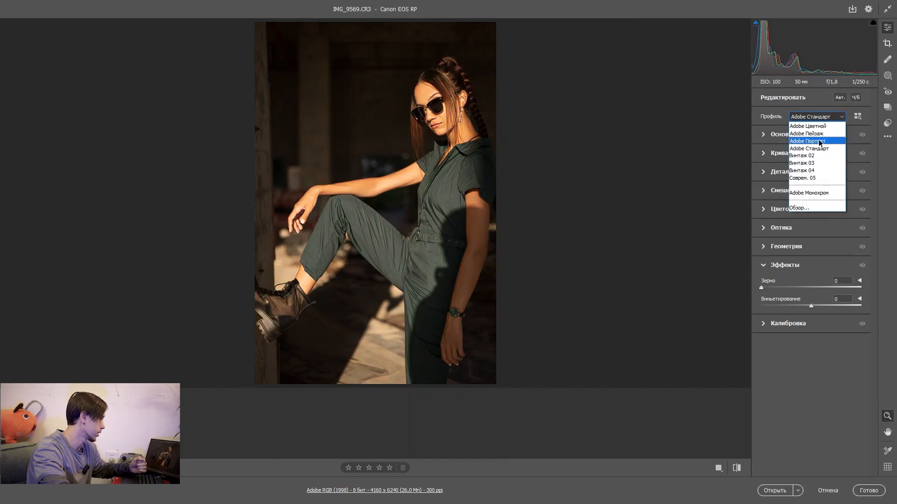
pyautogui.click(823, 155)
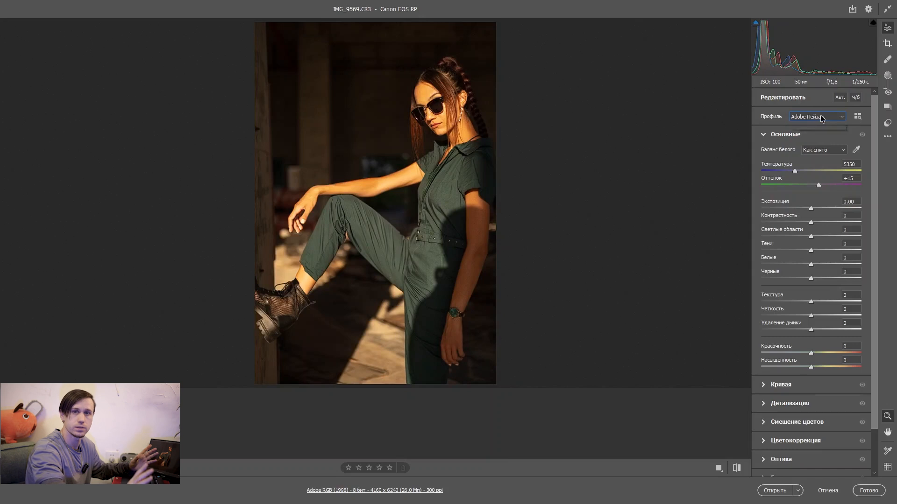
pyautogui.click(821, 118)
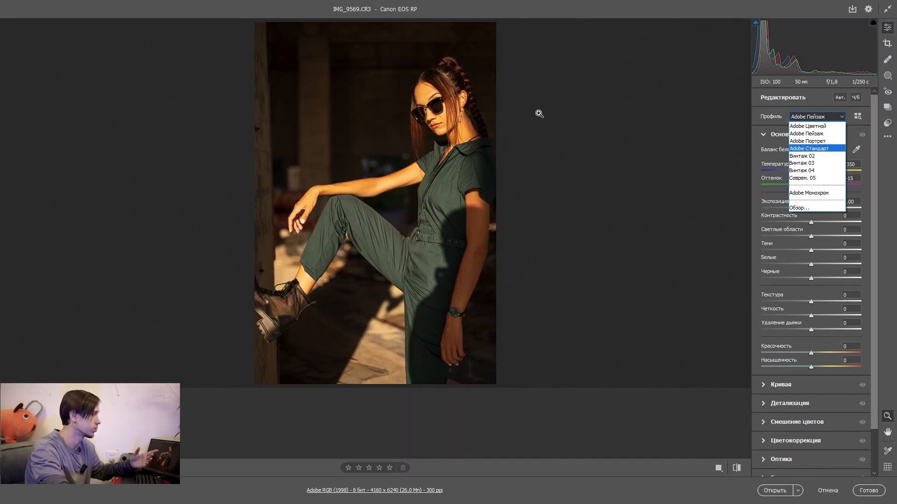
pyautogui.click(812, 140)
# Apply the Винтаж 02 profile to the raw photo with its effect strength at 105
pyautogui.click(815, 118)
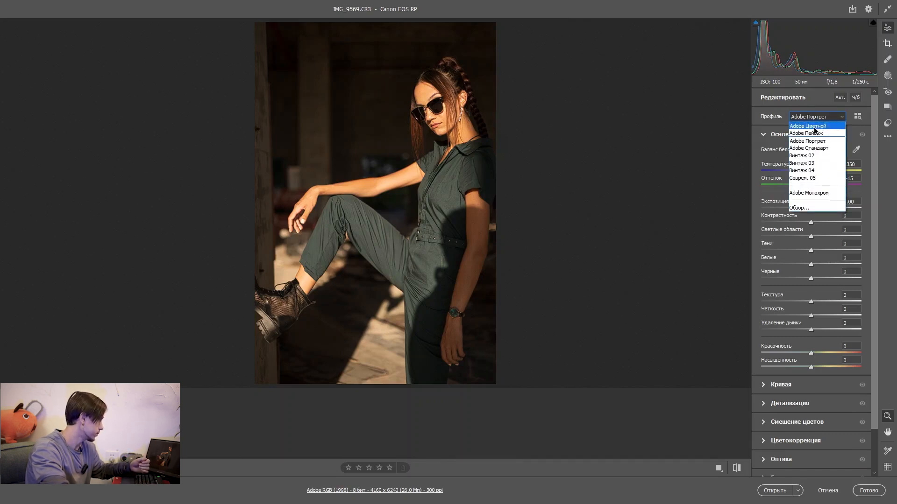
pyautogui.click(811, 156)
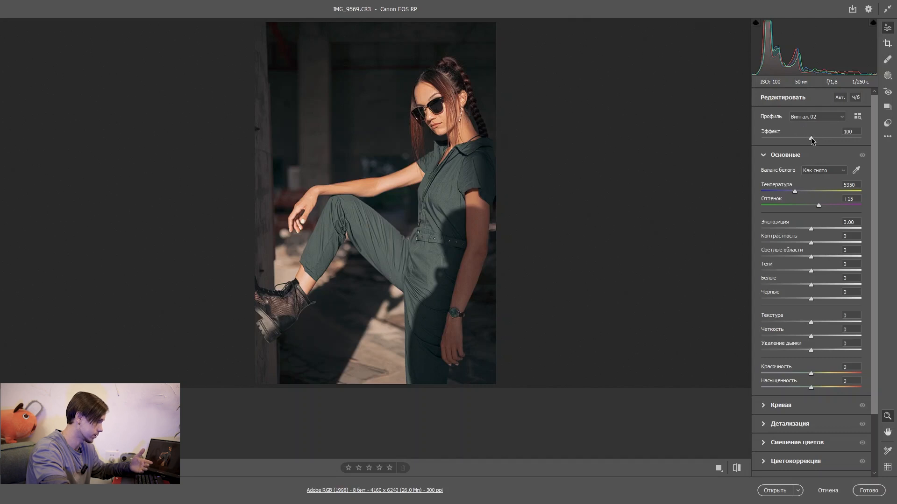
pyautogui.moveTo(811, 137)
pyautogui.mouseDown()
pyautogui.moveTo(843, 139)
pyautogui.moveTo(769, 137)
pyautogui.moveTo(856, 141)
pyautogui.moveTo(812, 144)
pyautogui.mouseUp()
# Try the automatic, daylight, cloudy and tungsten white balance presets, then return to Как снято
pyautogui.click(836, 172)
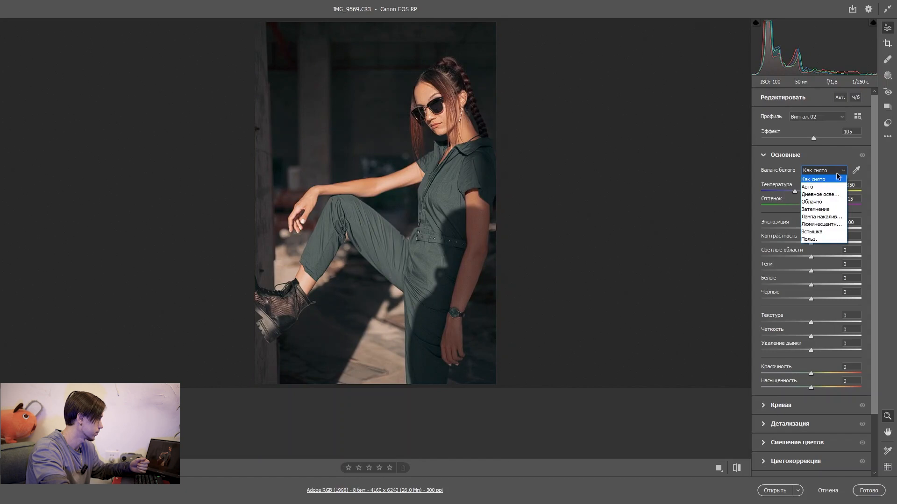
pyautogui.click(838, 188)
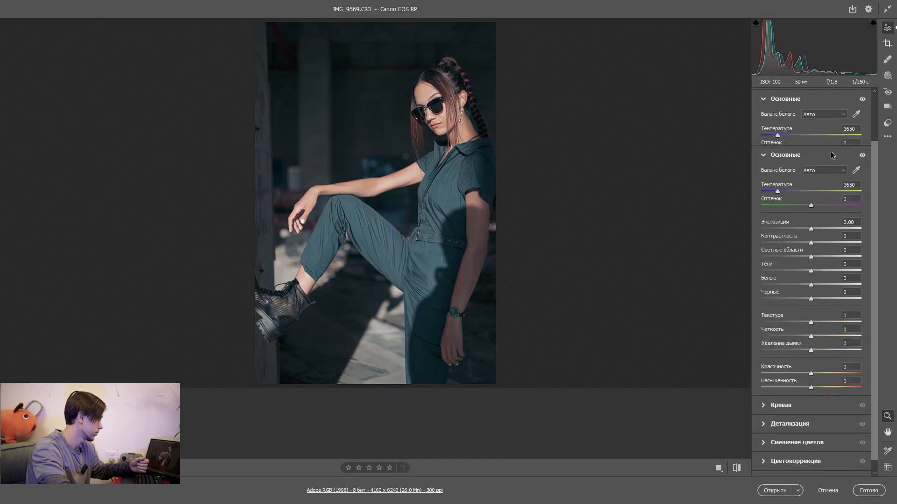
pyautogui.click(829, 175)
pyautogui.click(825, 194)
pyautogui.click(833, 171)
pyautogui.click(827, 202)
pyautogui.click(831, 171)
pyautogui.click(822, 217)
pyautogui.click(826, 170)
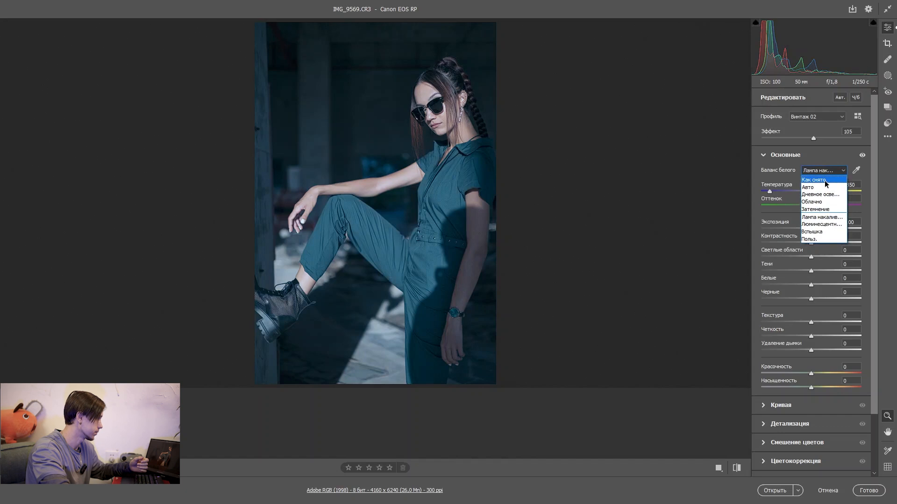
pyautogui.click(826, 184)
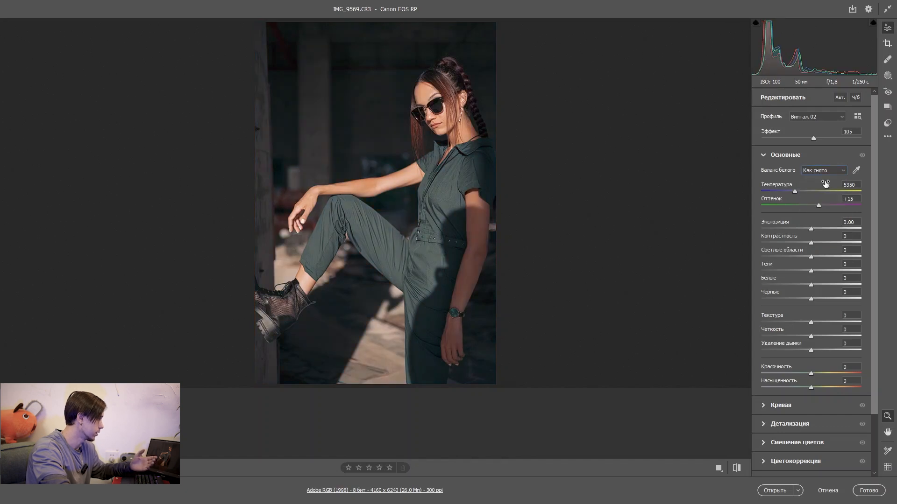
# Warm the raw photo's white balance to a custom temperature of 5750
pyautogui.moveTo(796, 192)
pyautogui.mouseDown()
pyautogui.moveTo(828, 192)
pyautogui.moveTo(789, 192)
pyautogui.moveTo(824, 208)
pyautogui.moveTo(798, 192)
pyautogui.mouseUp()
pyautogui.click(797, 191)
pyautogui.click(822, 171)
pyautogui.click(819, 182)
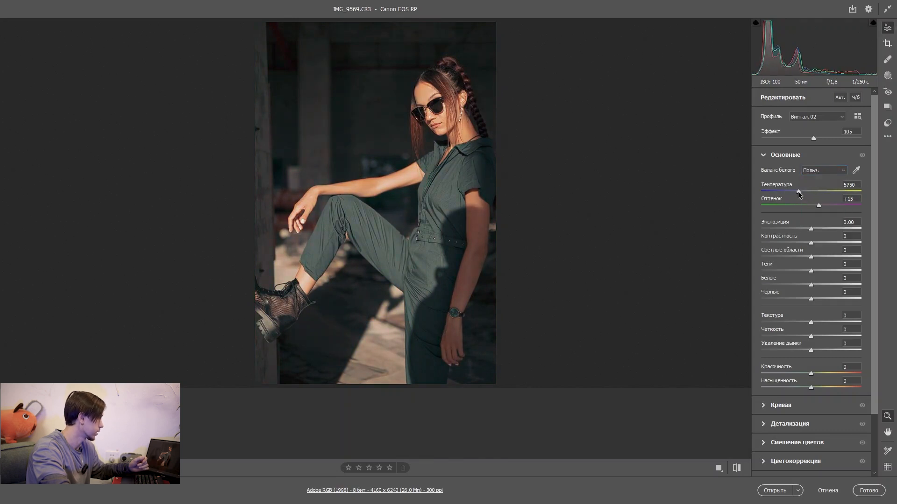
# Set exposure +0.85, contrast +22, highlights -15, shadows +59, whites -27, blacks +22, texture -12, vibrance -3 and saturation -10
pyautogui.moveTo(811, 229); pyautogui.dragTo(799, 285)
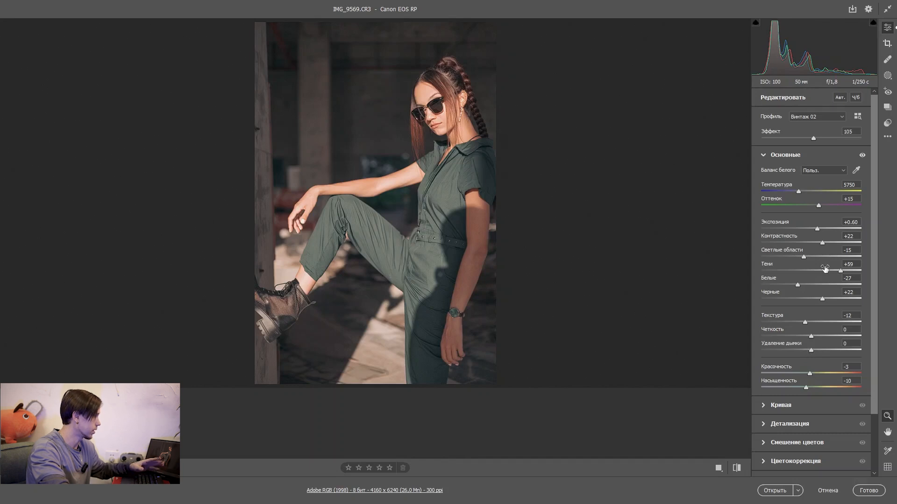
pyautogui.scroll(-3, 802, 364)
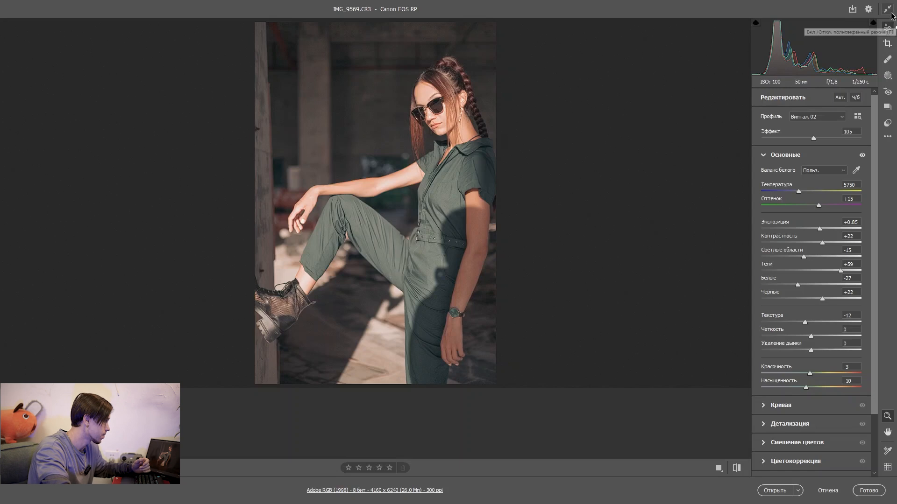
# Copy the raw photo's edit settings and open the edited photo as a document
pyautogui.click(889, 138)
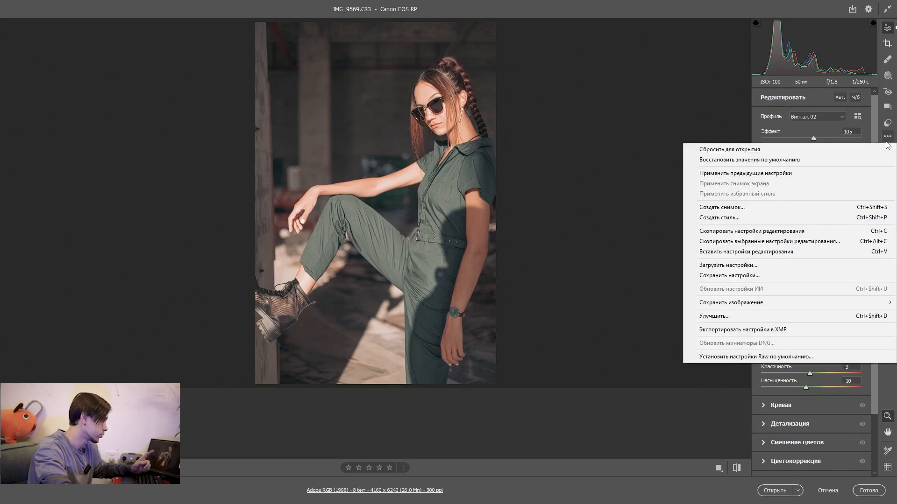
pyautogui.click(779, 232)
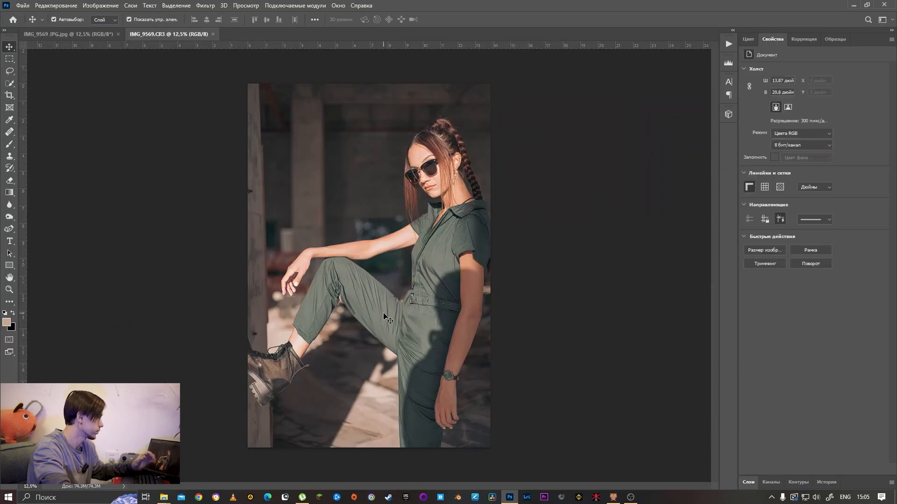
# Paste the copied edit settings onto the IMG_9569 JPG.jpg document using the Camera Raw filter
pyautogui.click(78, 35)
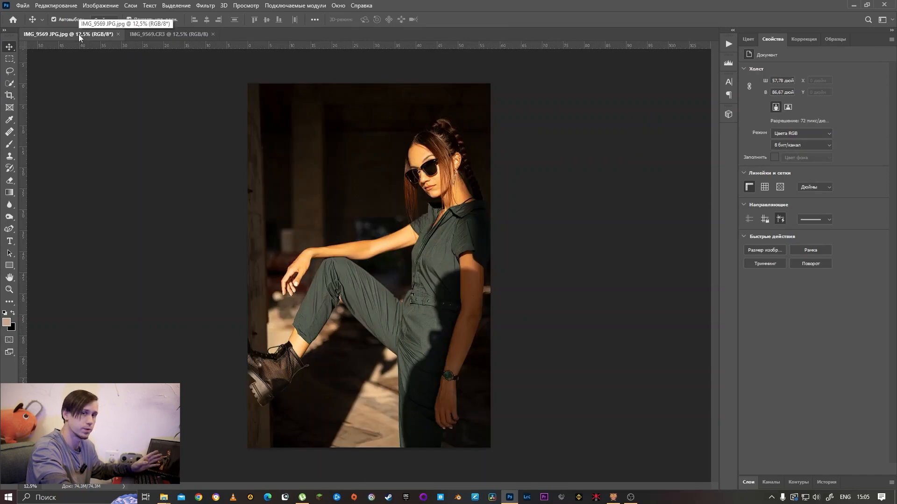
pyautogui.click(205, 6)
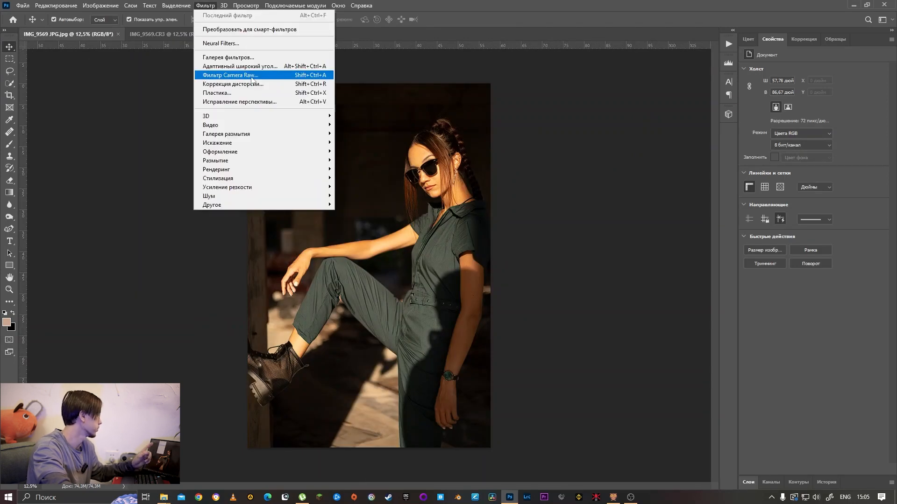
pyautogui.click(251, 75)
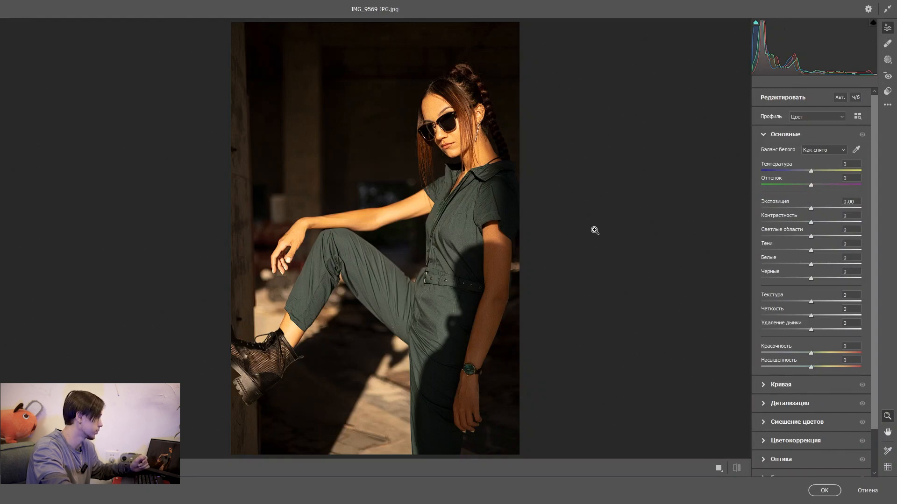
pyautogui.hotkey('ctrl', 'v')
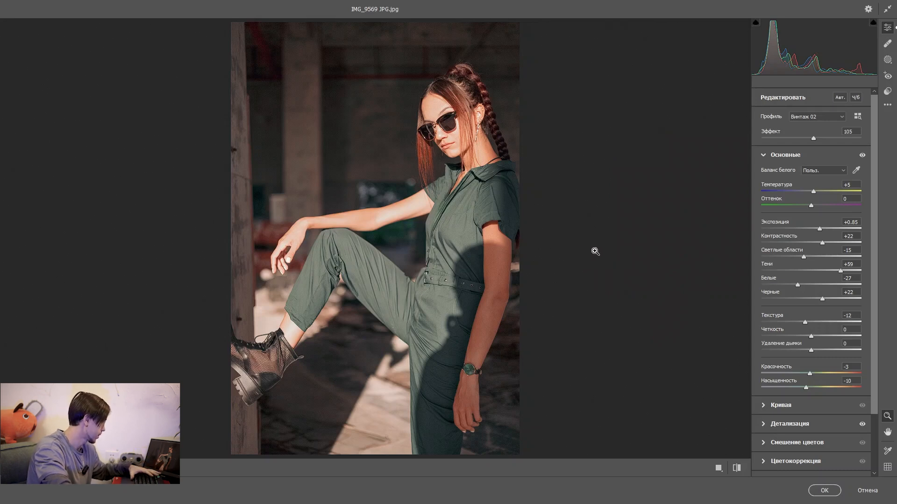
pyautogui.click(823, 491)
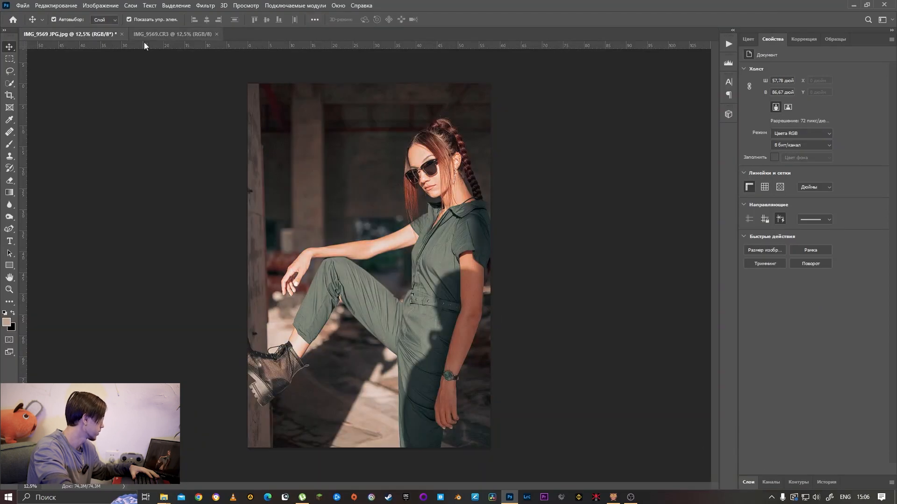
# Compare the overall colours of the edited CR3 and JPG versions at full view
pyautogui.click(178, 35)
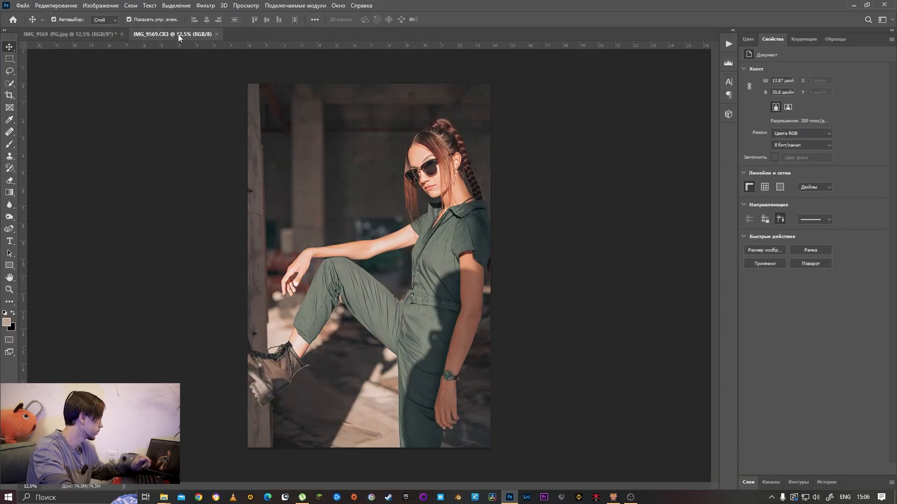
pyautogui.click(83, 34)
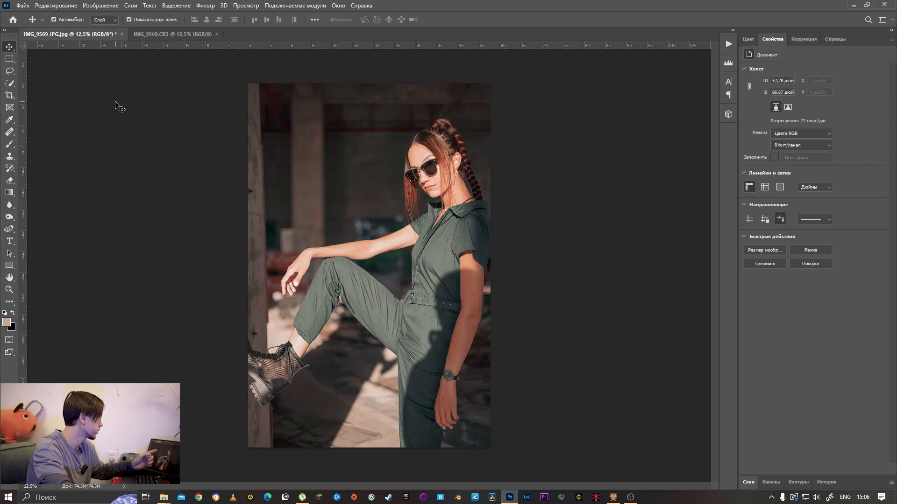
pyautogui.click(161, 34)
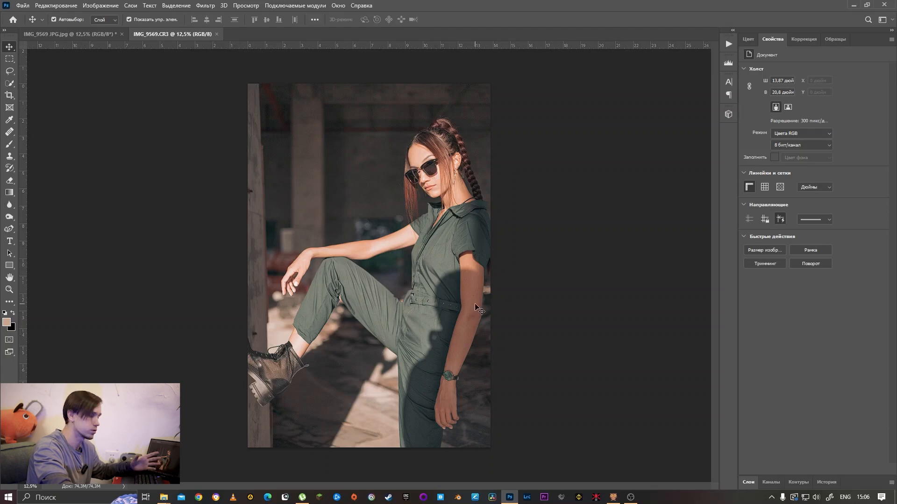
pyautogui.click(99, 36)
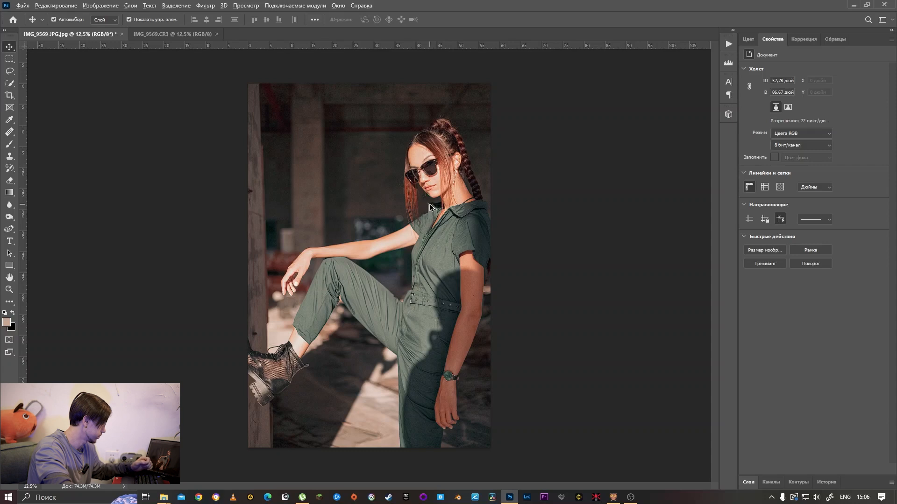
# Compare the woman's face, hair and skin close up in the edited JPG and CR3 versions
pyautogui.scroll(3, 433, 234)
pyautogui.scroll(4, 313, 293)
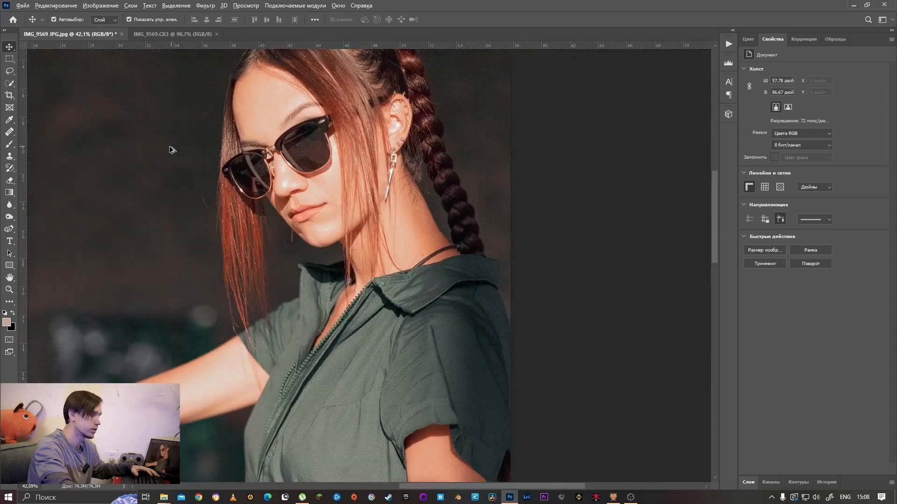
pyautogui.scroll(2, 248, 176)
pyautogui.click(177, 34)
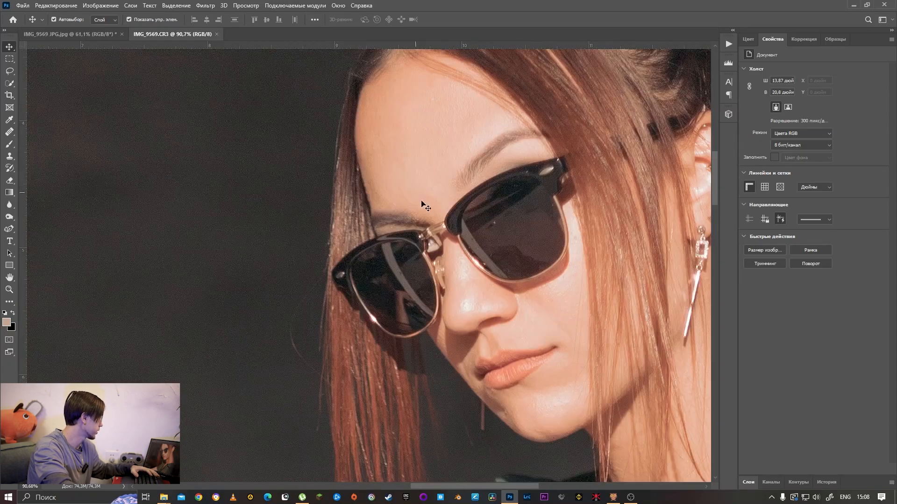
pyautogui.click(101, 30)
pyautogui.scroll(2, 334, 168)
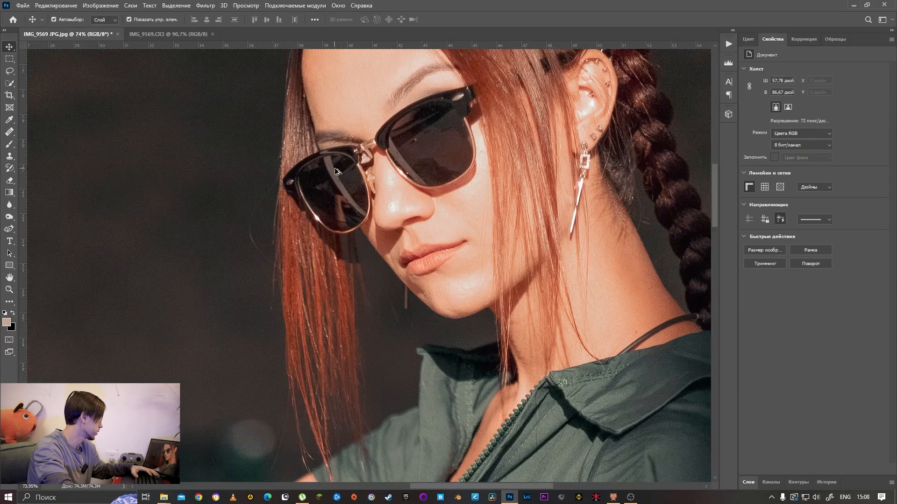
pyautogui.click(168, 34)
pyautogui.click(72, 34)
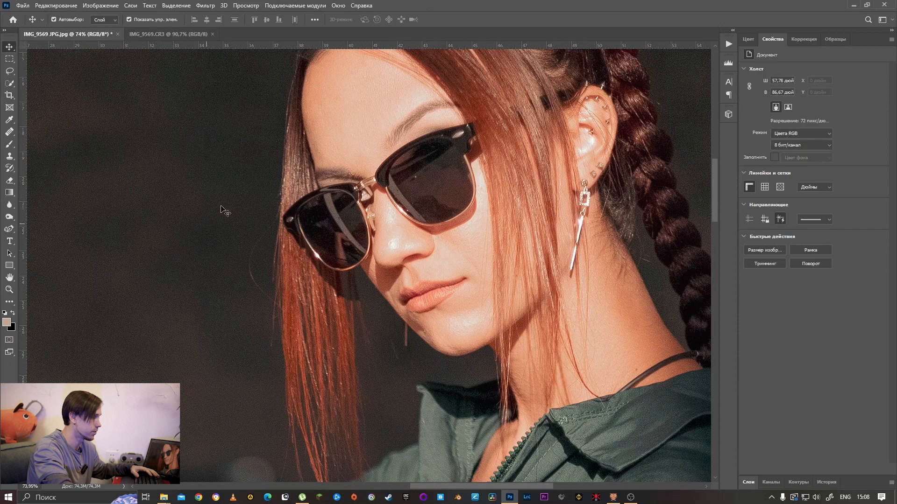
pyautogui.scroll(2, 234, 217)
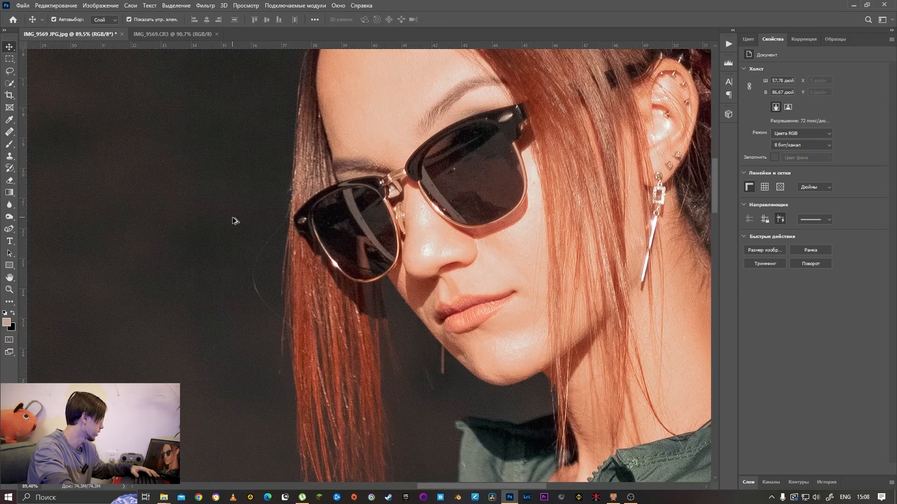
pyautogui.click(169, 34)
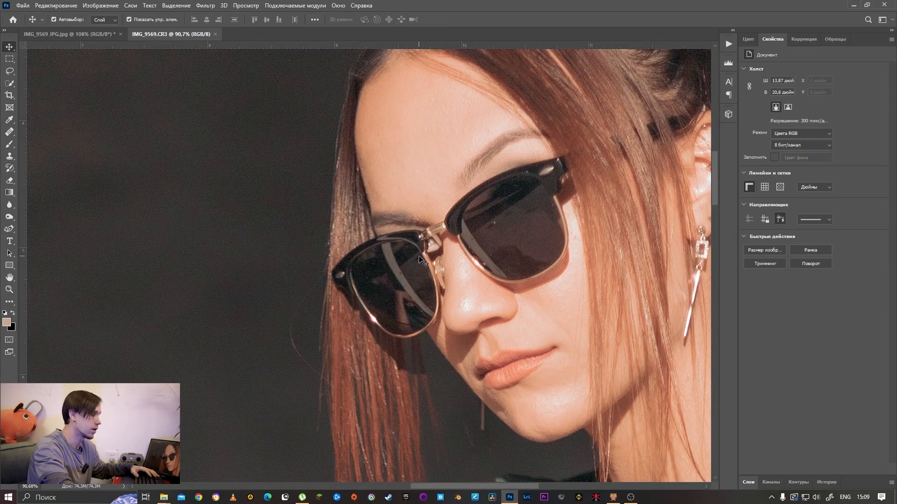
pyautogui.scroll(-2, 373, 253)
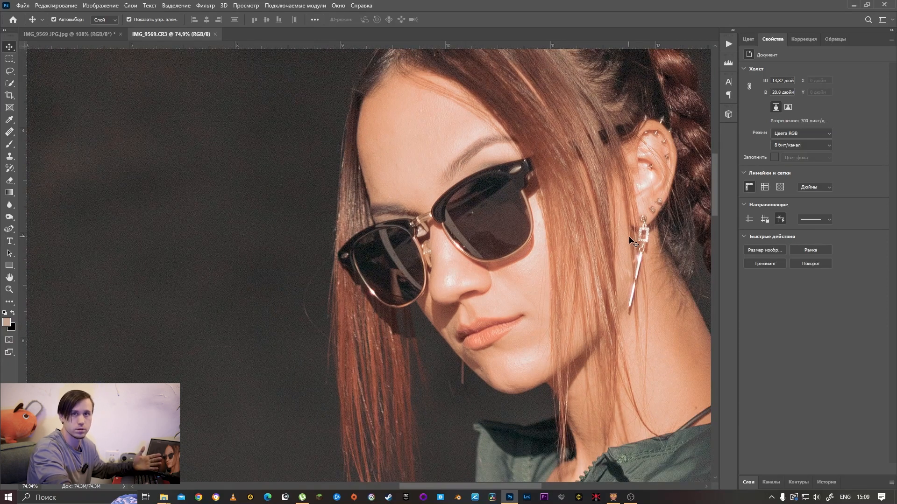
# Compare the woman's sunglasses, hair strands and the dark background close up in the edited CR3 and JPG versions
pyautogui.scroll(3, 306, 221)
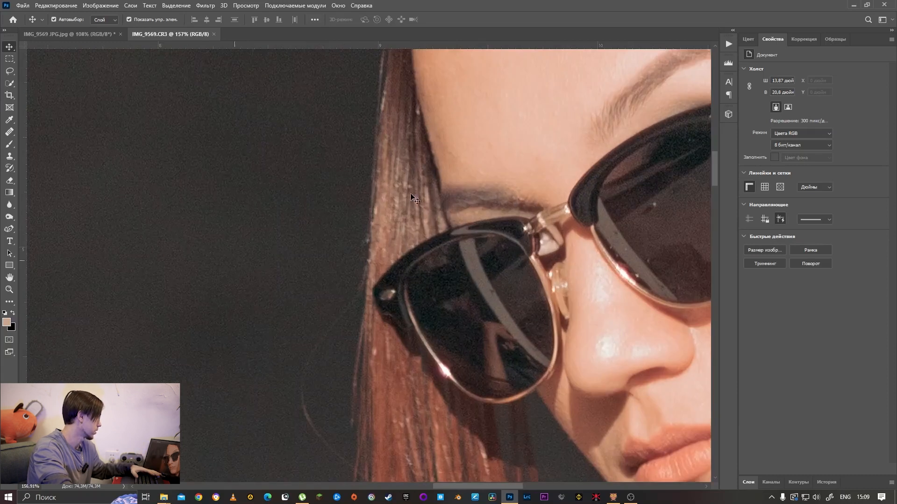
pyautogui.scroll(-1, 308, 266)
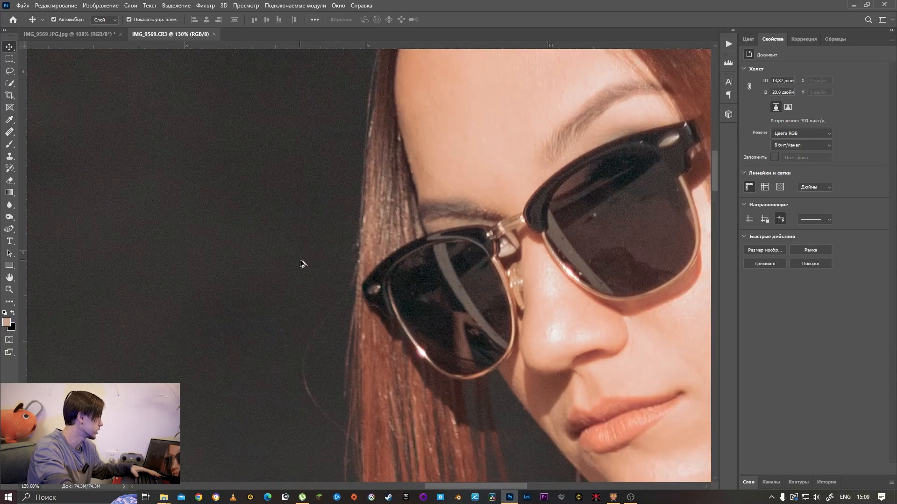
pyautogui.click(106, 36)
pyautogui.click(173, 36)
pyautogui.click(93, 38)
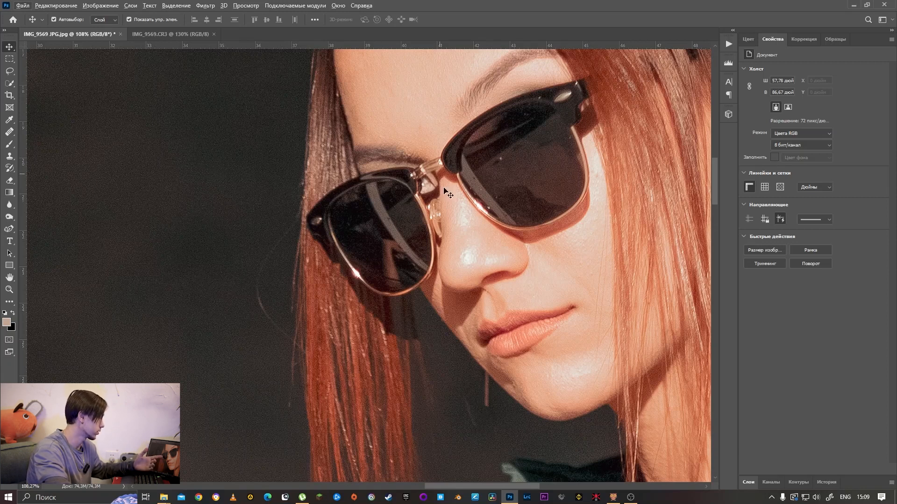
pyautogui.click(171, 34)
pyautogui.scroll(-3, 418, 193)
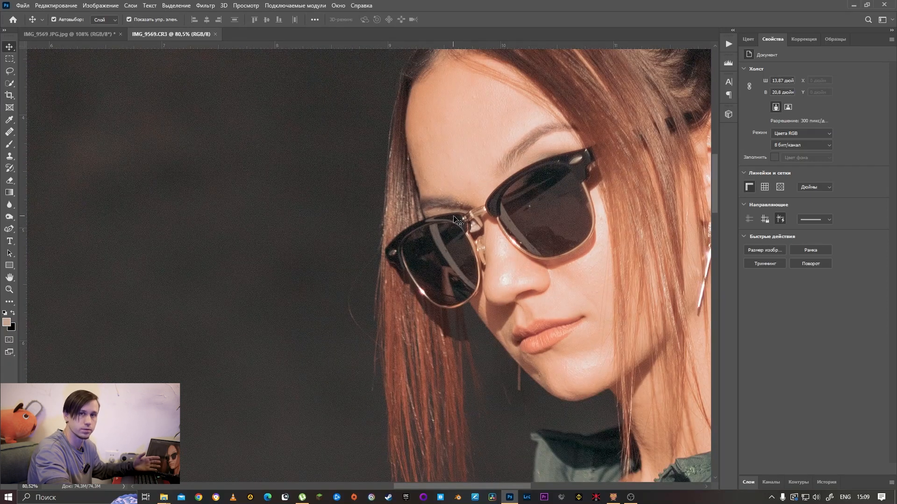
pyautogui.scroll(3, 457, 220)
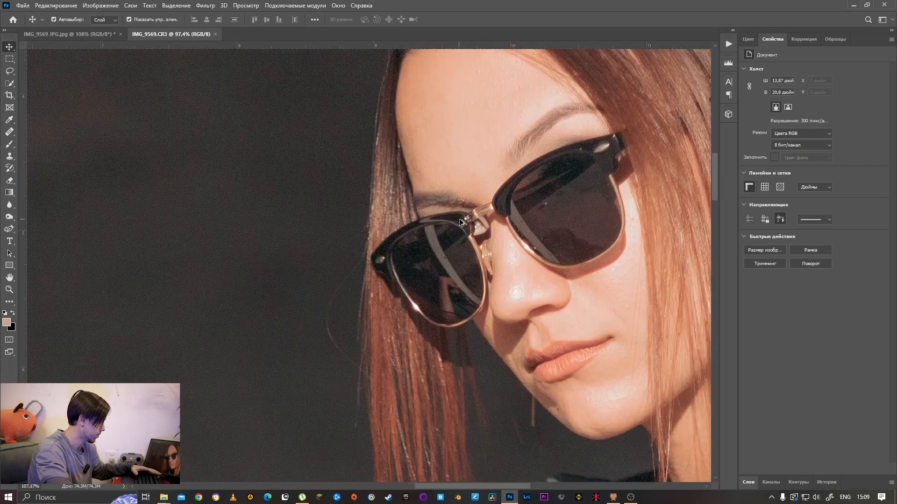
pyautogui.scroll(-3, 446, 238)
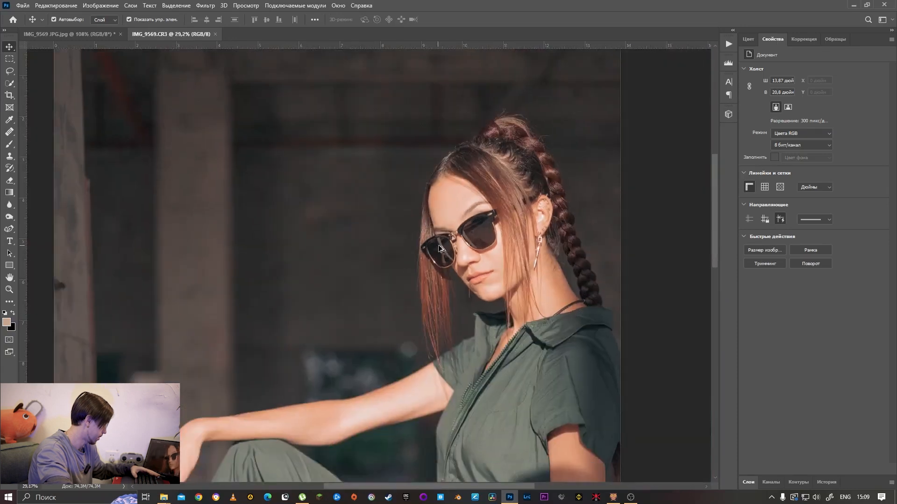
pyautogui.scroll(-3, 369, 266)
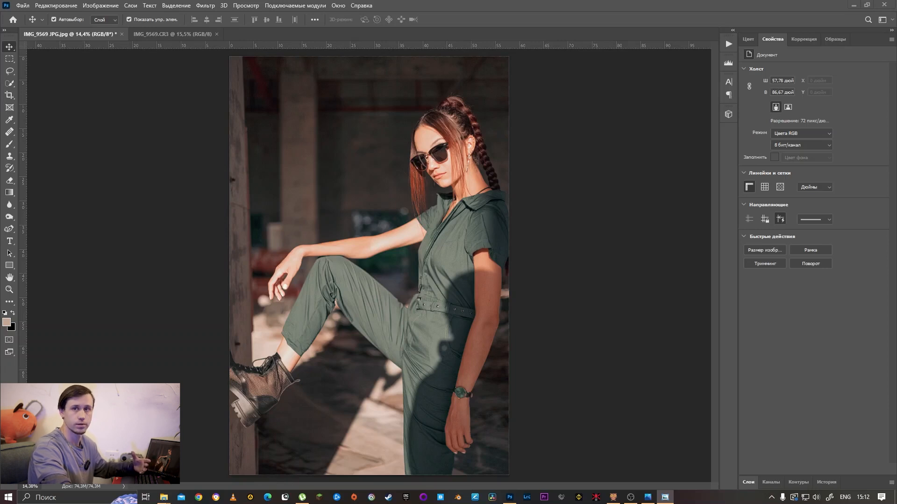
# View the IMG_9593 photo of the woman under the tree in Windows Photo Viewer and close it
pyautogui.moveTo(896, 173); pyautogui.dragTo(475, 40)
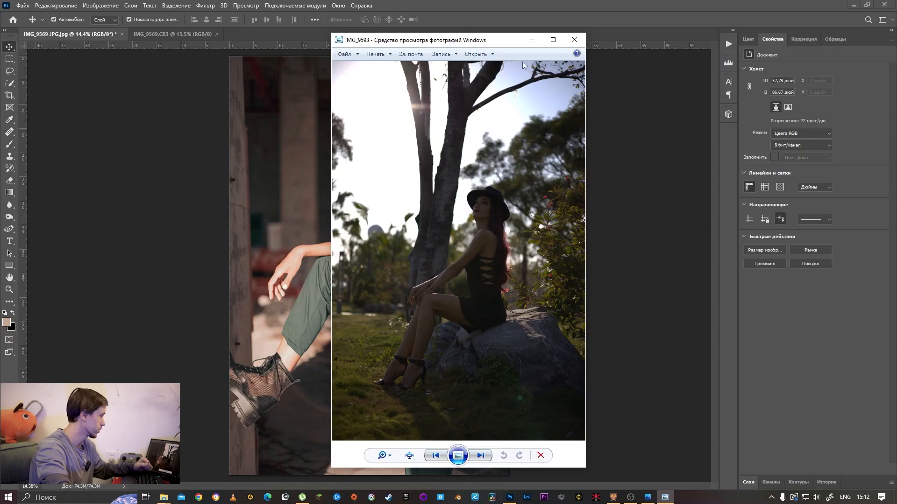
pyautogui.moveTo(499, 43); pyautogui.dragTo(483, 39)
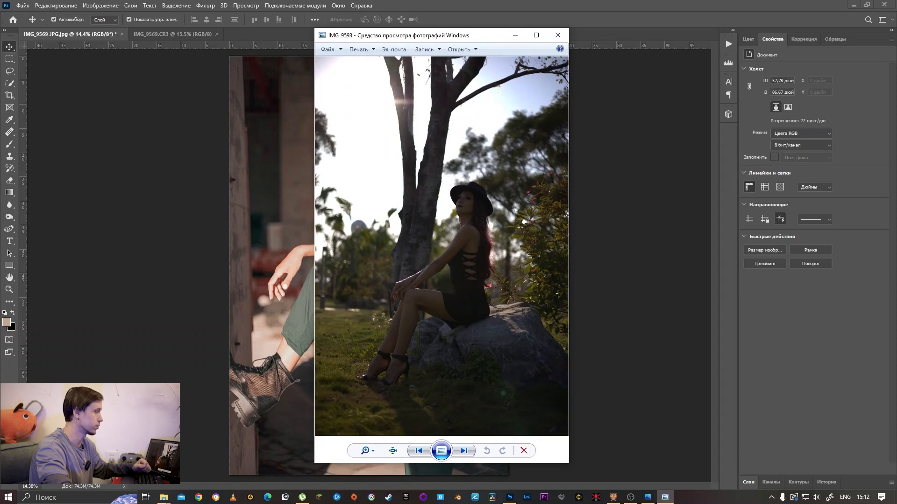
pyautogui.hotkey('alt', 'F4')
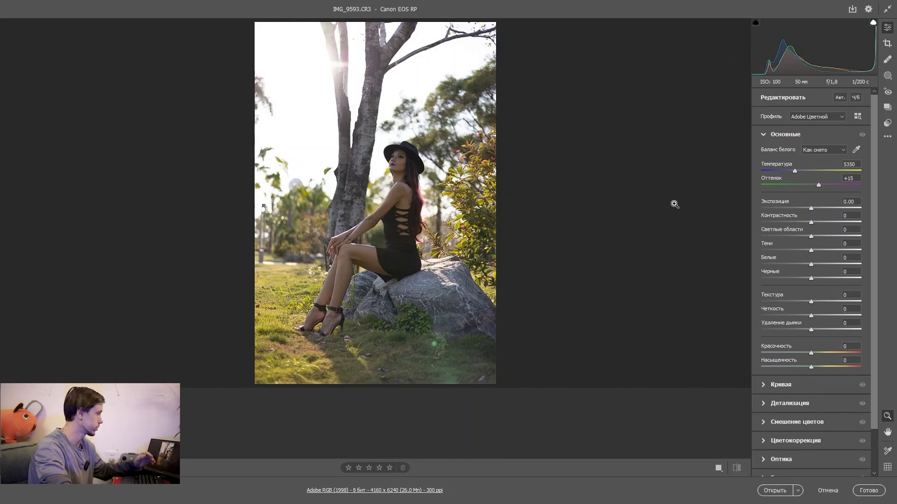
# Try the Adobe Портрет and Adobe Цветной profiles on IMG_9593.CR3, and settle on the Винтаж 02 profile with an effect of 105
pyautogui.click(835, 117)
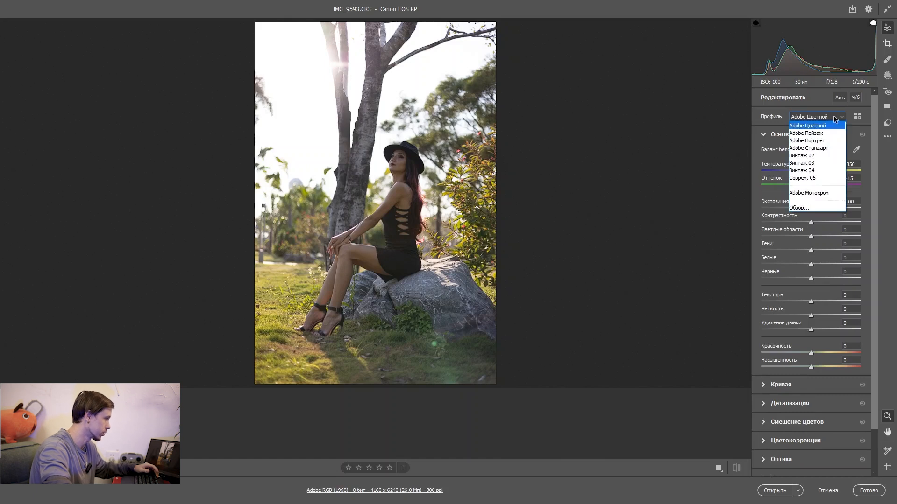
pyautogui.click(817, 141)
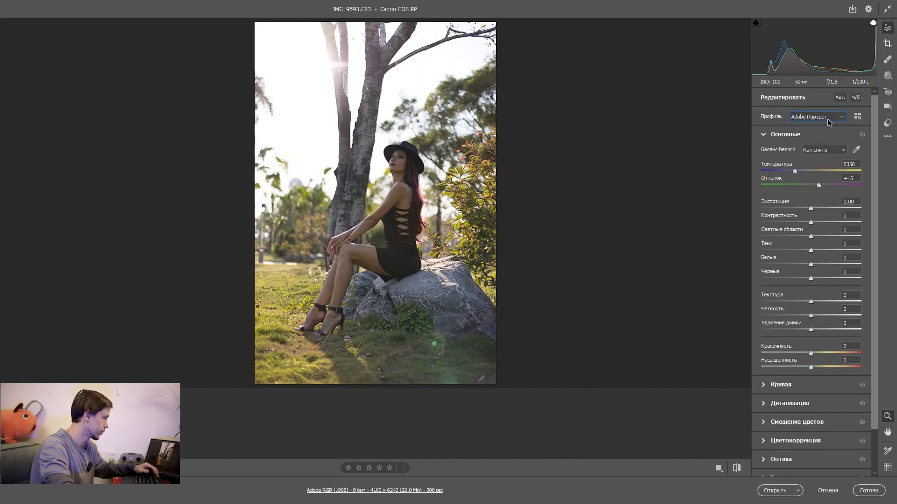
pyautogui.click(828, 120)
pyautogui.click(826, 141)
pyautogui.click(832, 119)
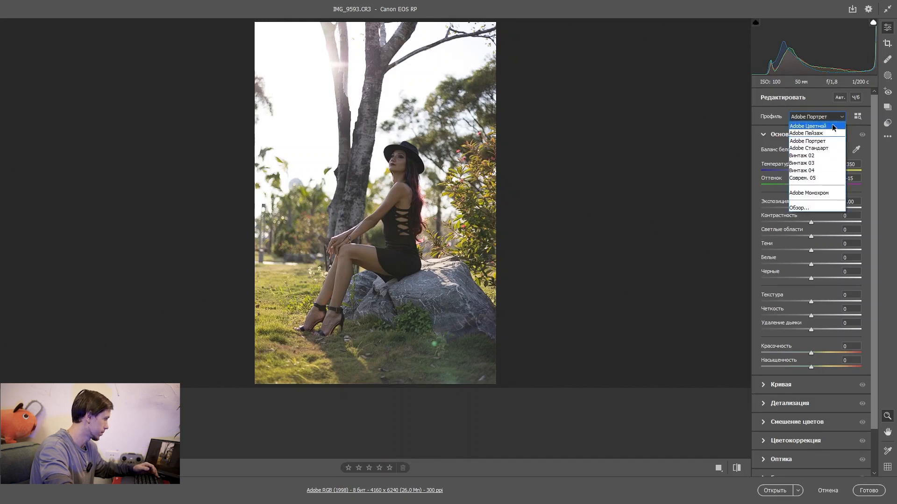
pyautogui.click(831, 124)
pyautogui.scroll(-1, 828, 119)
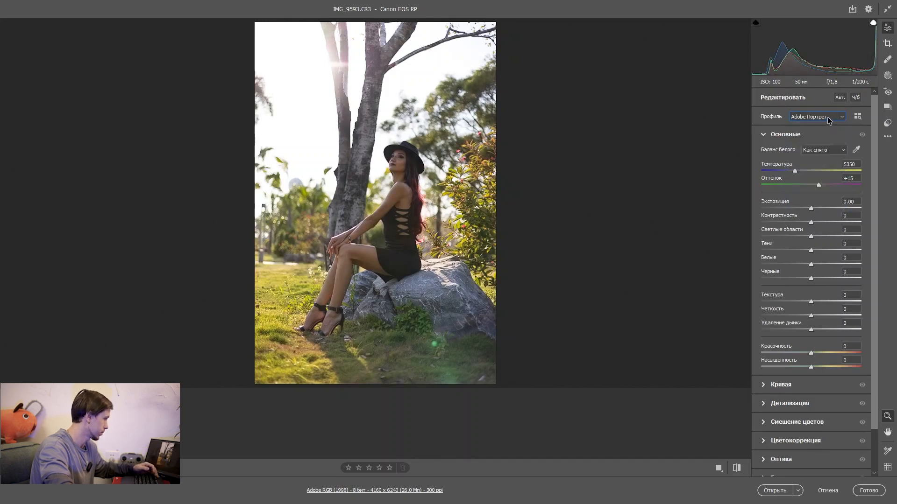
pyautogui.scroll(-2, 829, 120)
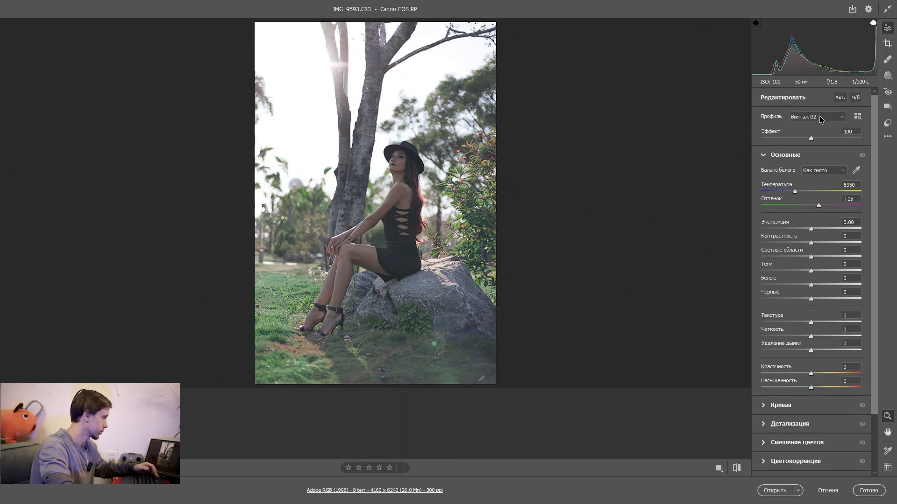
pyautogui.moveTo(810, 139); pyautogui.dragTo(813, 137)
# Set the white balance from the Затенение preset to a custom temperature of 8200 and a tint of +8
pyautogui.click(824, 172)
pyautogui.click(824, 173)
pyautogui.press('Down')
pyautogui.press('Down')
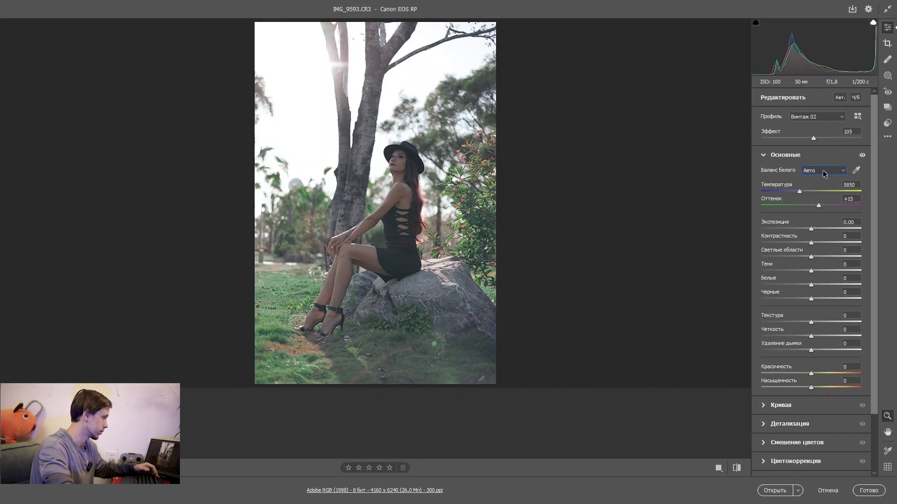
pyautogui.press('Down')
pyautogui.press('Down')
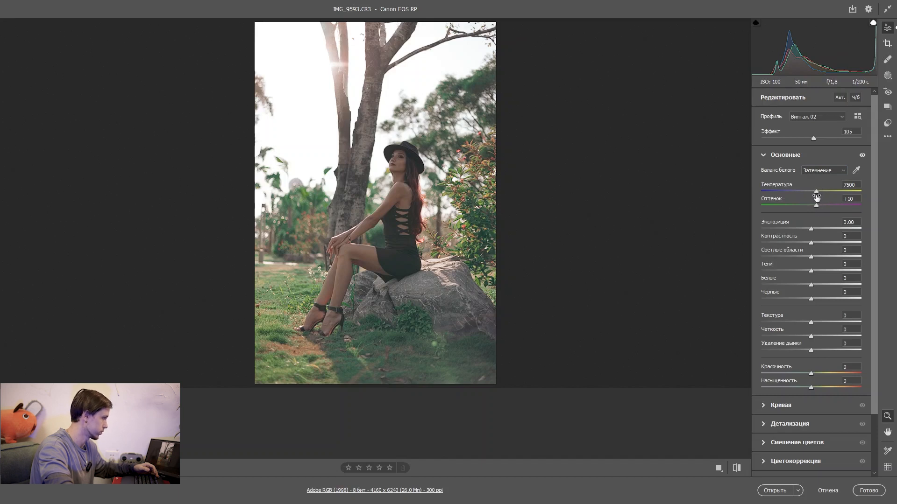
pyautogui.moveTo(818, 194)
pyautogui.mouseDown()
pyautogui.moveTo(825, 195)
pyautogui.moveTo(819, 207)
pyautogui.mouseUp()
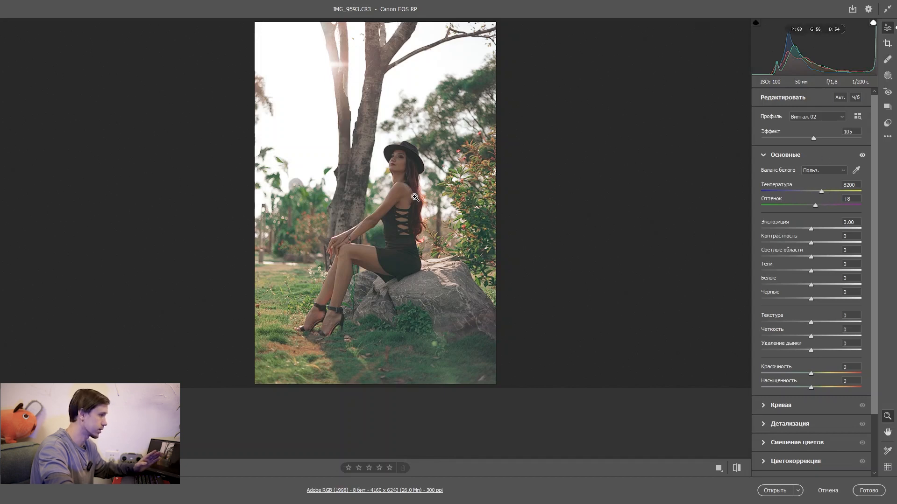
# Create a subject mask covering the seated woman and set its effect to 99
pyautogui.click(888, 76)
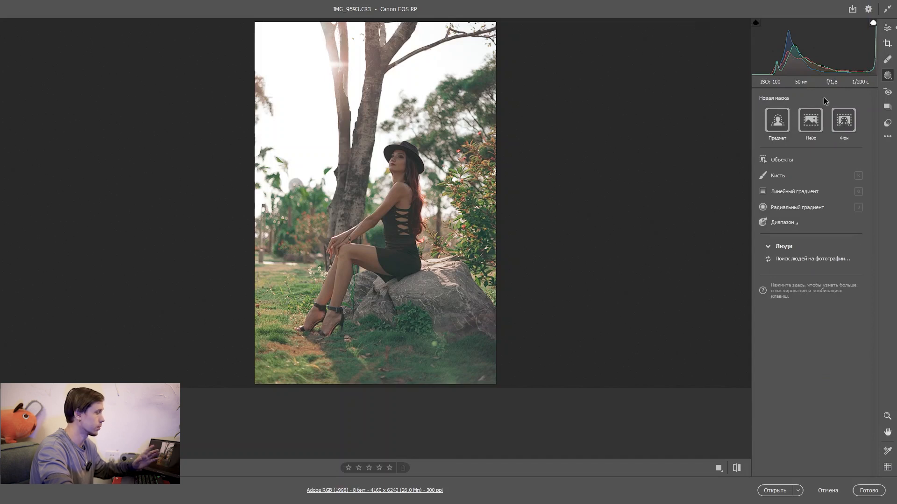
pyautogui.click(779, 129)
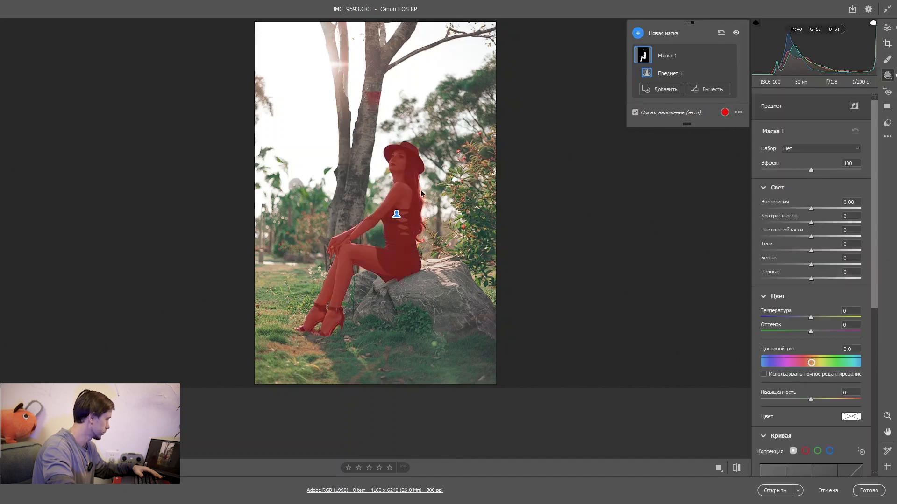
pyautogui.click(811, 173)
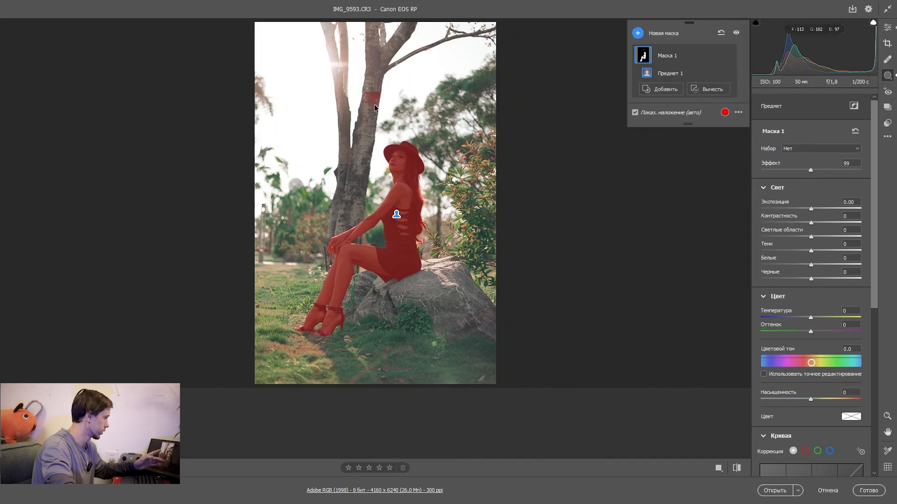
# Subtract the stray patch on the tree trunk from the subject mask with a size 2 brush
pyautogui.click(708, 89)
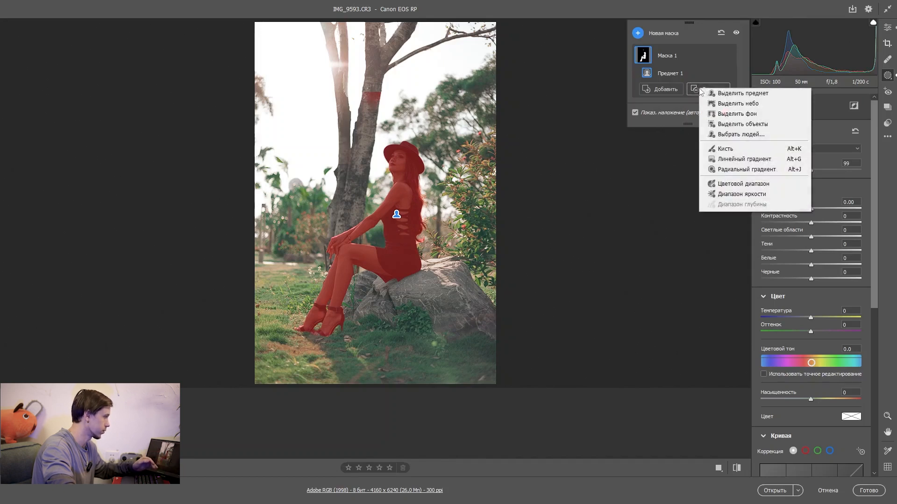
pyautogui.click(725, 148)
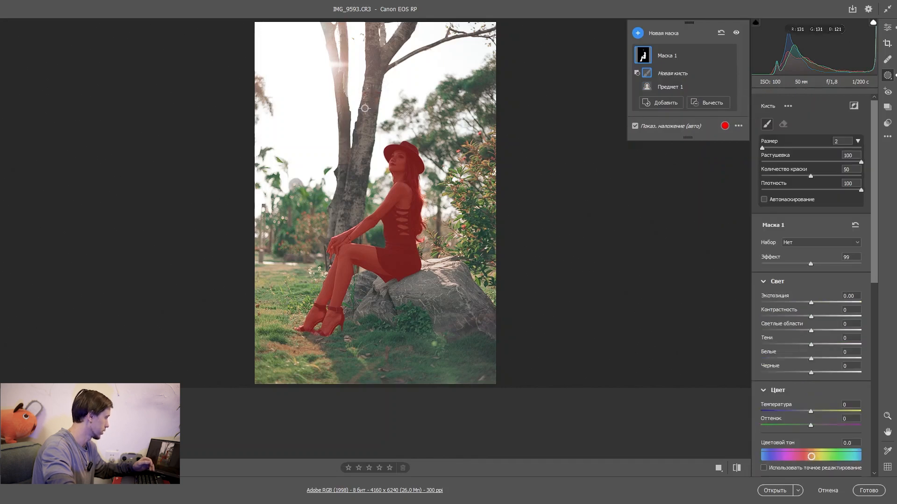
pyautogui.click(375, 98)
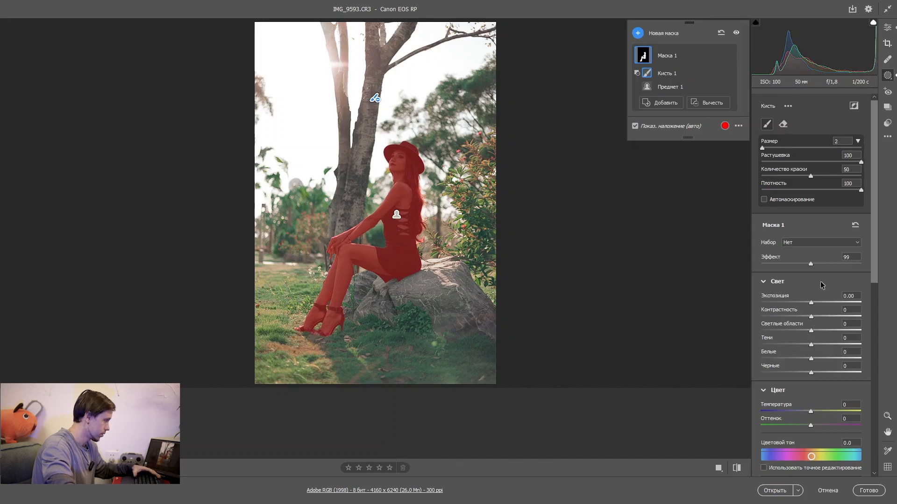
# Set the woman mask's exposure to +0.60, contrast to +26, highlights to +21, shadows to +7, whites to +9 and blacks to -7
pyautogui.click(815, 282)
pyautogui.click(797, 285)
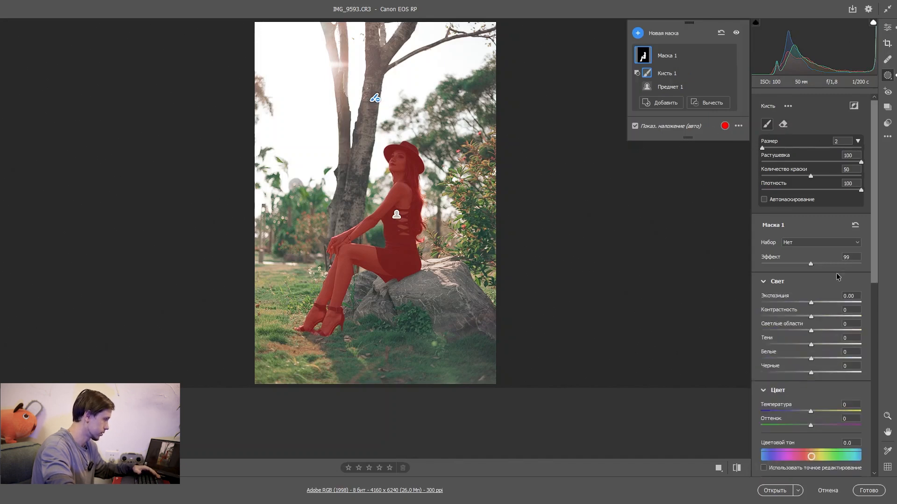
pyautogui.scroll(-5, 835, 247)
pyautogui.scroll(2, 810, 240)
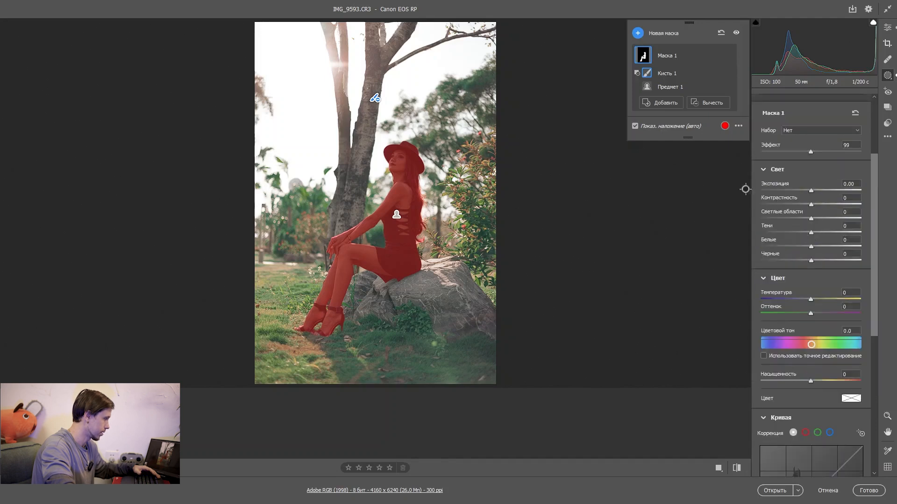
pyautogui.moveTo(813, 192); pyautogui.dragTo(808, 260)
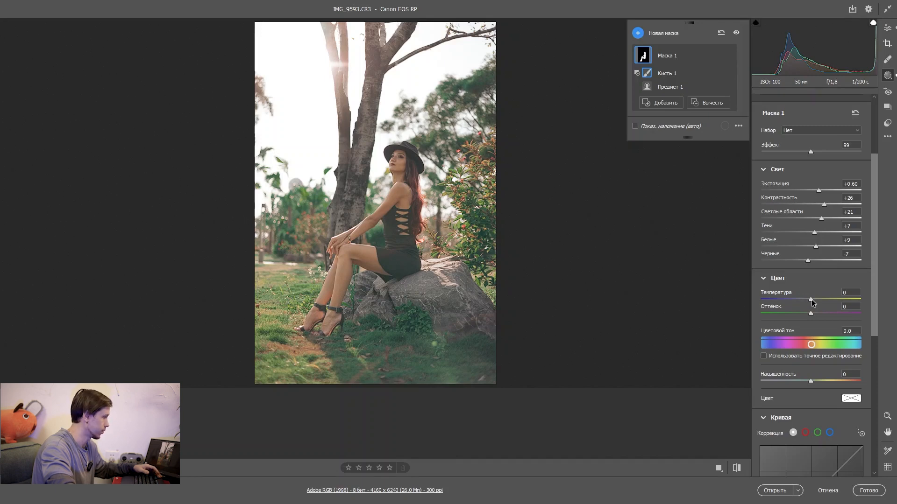
# Set the woman mask's temperature to -5, tint to +11 and saturation to +10
pyautogui.moveTo(812, 303); pyautogui.dragTo(814, 312)
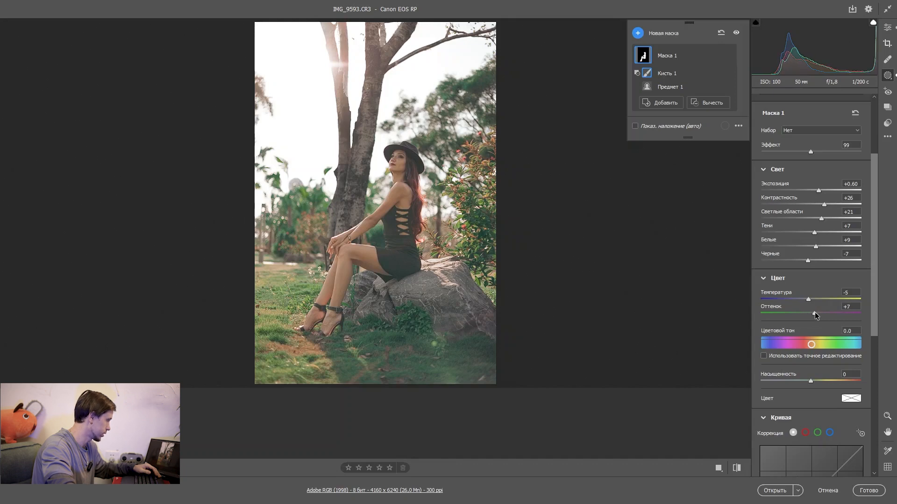
pyautogui.moveTo(815, 312); pyautogui.dragTo(817, 313)
pyautogui.moveTo(812, 381)
pyautogui.mouseDown()
pyautogui.moveTo(820, 380)
pyautogui.moveTo(807, 381)
pyautogui.mouseUp()
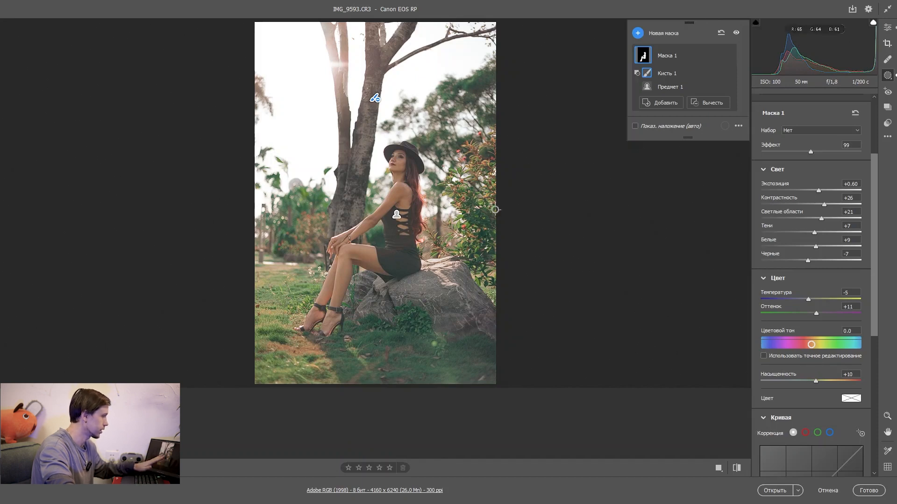
# Create a sky mask with exposure -1.15, contrast +15, highlights -10, shadows +14, whites +6 and blacks -28
pyautogui.click(643, 37)
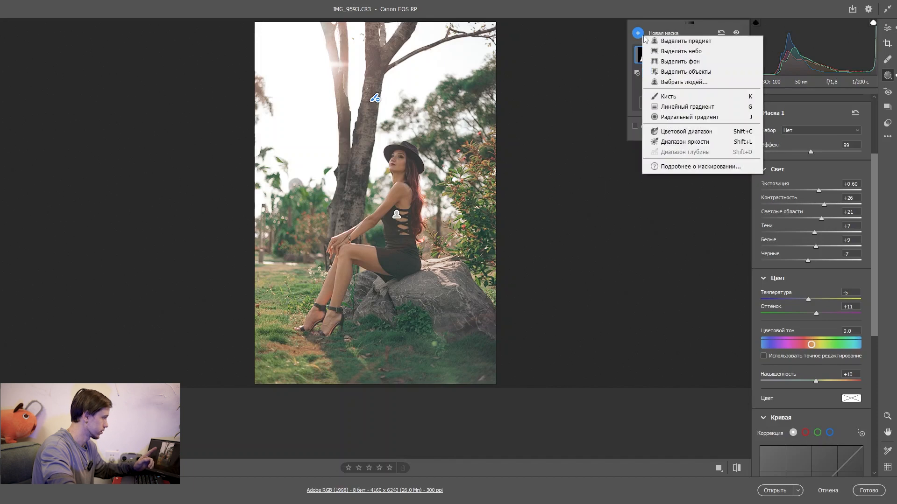
pyautogui.click(672, 52)
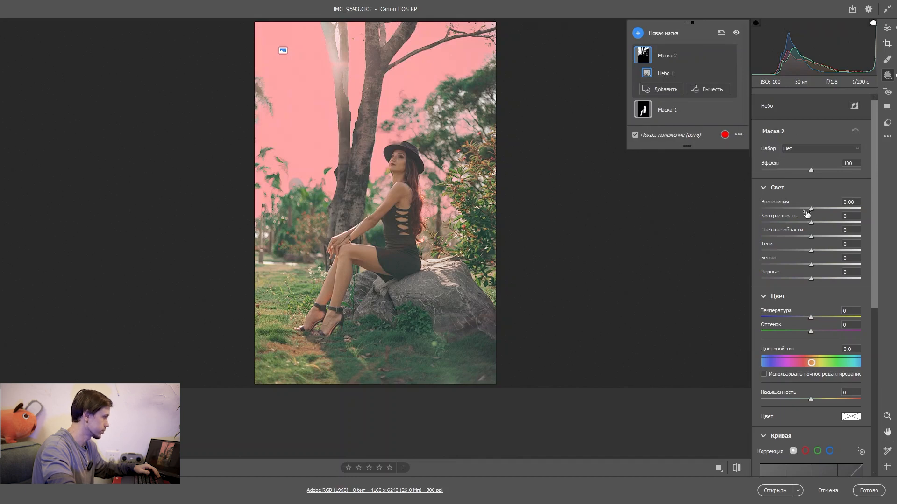
pyautogui.moveTo(810, 210); pyautogui.dragTo(798, 279)
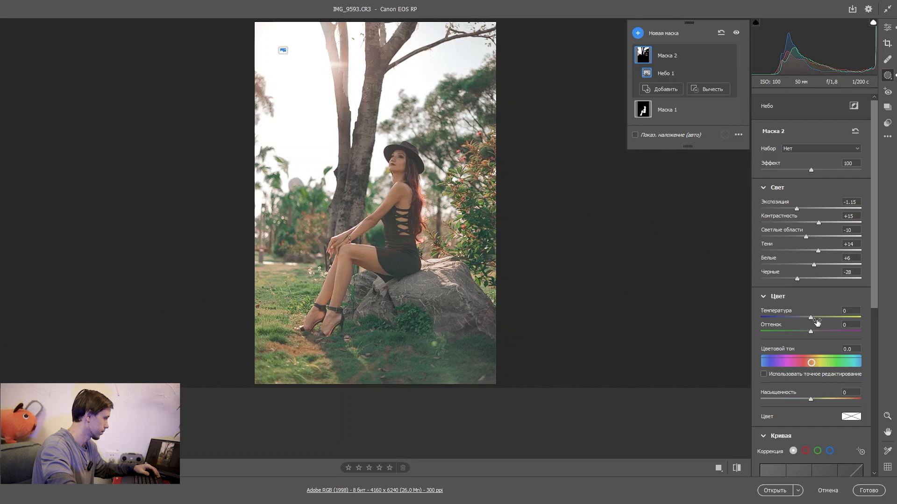
# Set the sky mask's temperature to +28, tint to +7 and saturation to -5
pyautogui.moveTo(811, 317)
pyautogui.mouseDown()
pyautogui.moveTo(787, 318)
pyautogui.moveTo(846, 318)
pyautogui.moveTo(814, 319)
pyautogui.moveTo(825, 320)
pyautogui.moveTo(814, 331)
pyautogui.mouseUp()
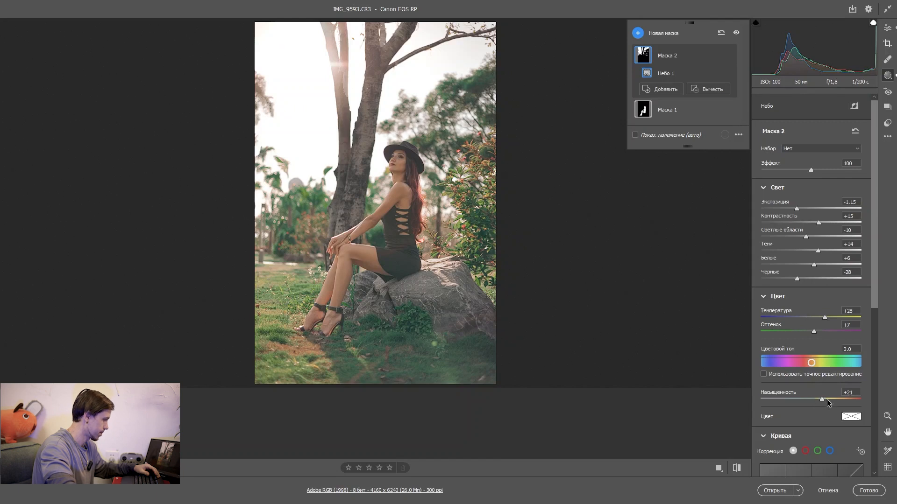
pyautogui.moveTo(816, 403); pyautogui.dragTo(808, 402)
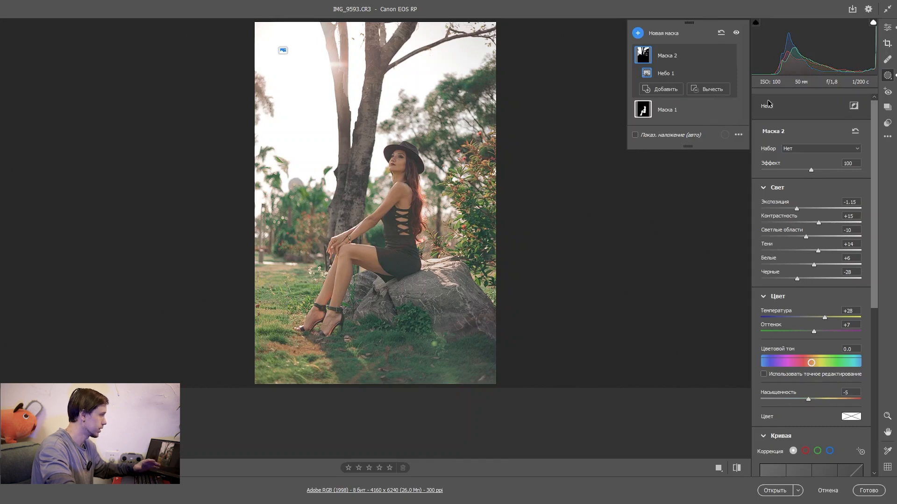
# Create a background mask with exposure +0.30, contrast +31, highlights -27, shadows -7, whites +5, blacks -7, temperature -11 and tint -11
pyautogui.click(639, 33)
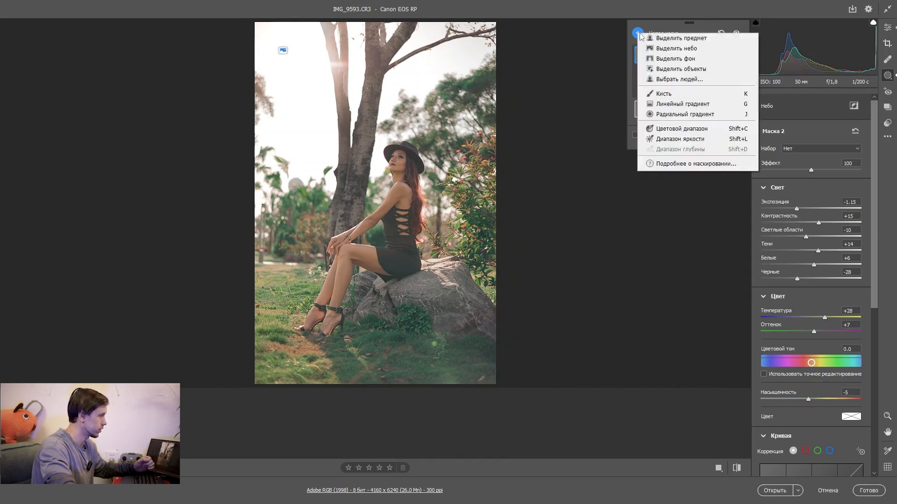
pyautogui.click(687, 60)
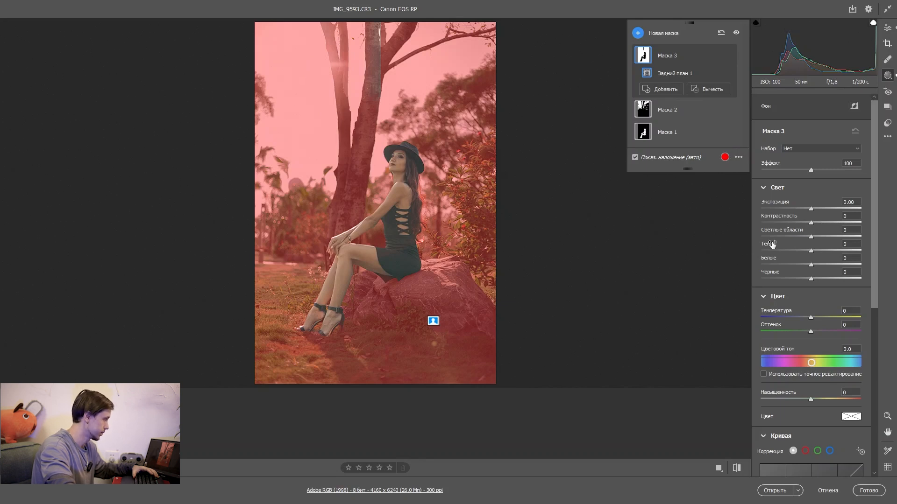
pyautogui.moveTo(813, 211); pyautogui.dragTo(808, 281)
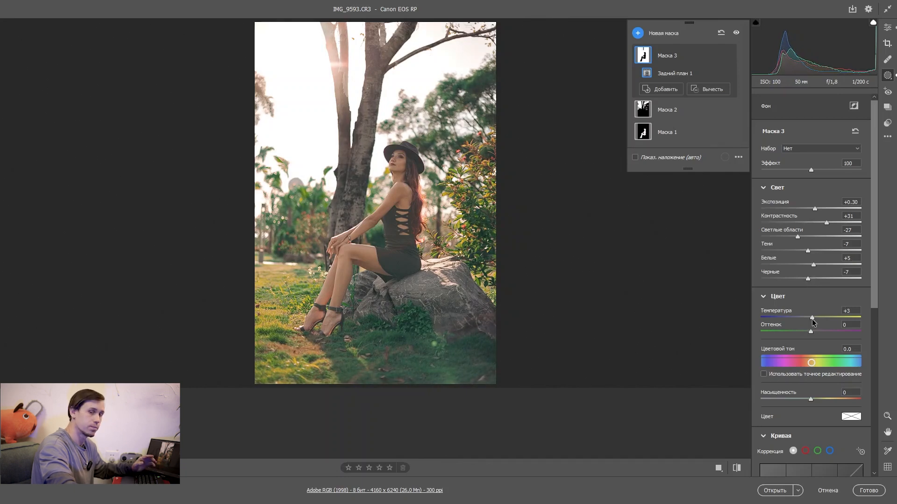
pyautogui.moveTo(812, 319)
pyautogui.mouseDown()
pyautogui.moveTo(820, 332)
pyautogui.moveTo(804, 330)
pyautogui.mouseUp()
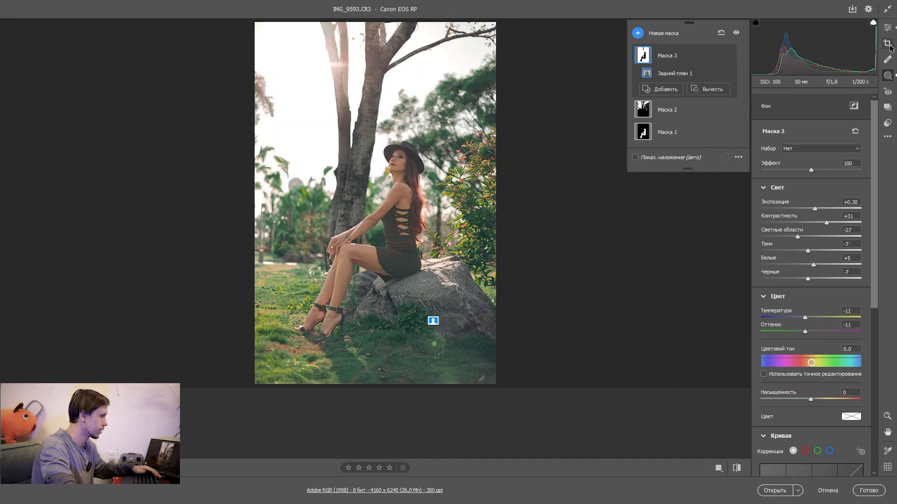
# Set the whole photo's exposure to -0.15, contrast to +22, highlights to -10, shadows to +11, whites to -6 and blacks to -7
pyautogui.click(889, 29)
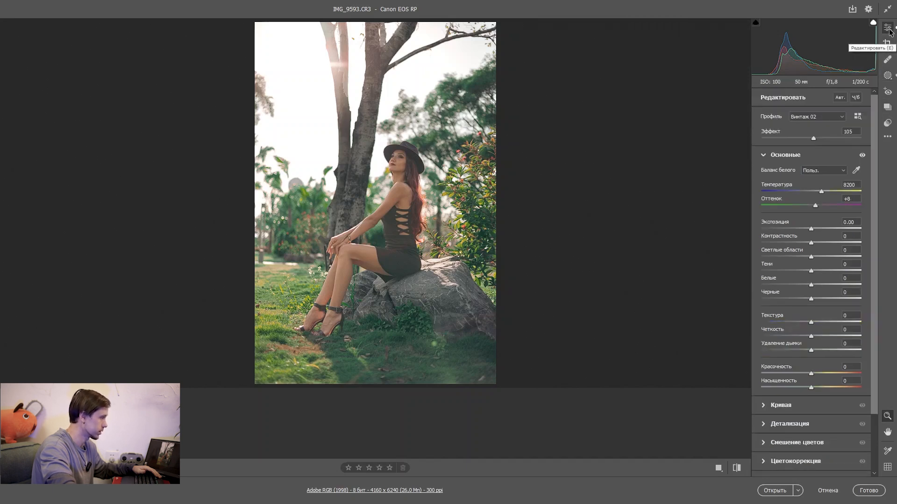
pyautogui.scroll(-1, 806, 233)
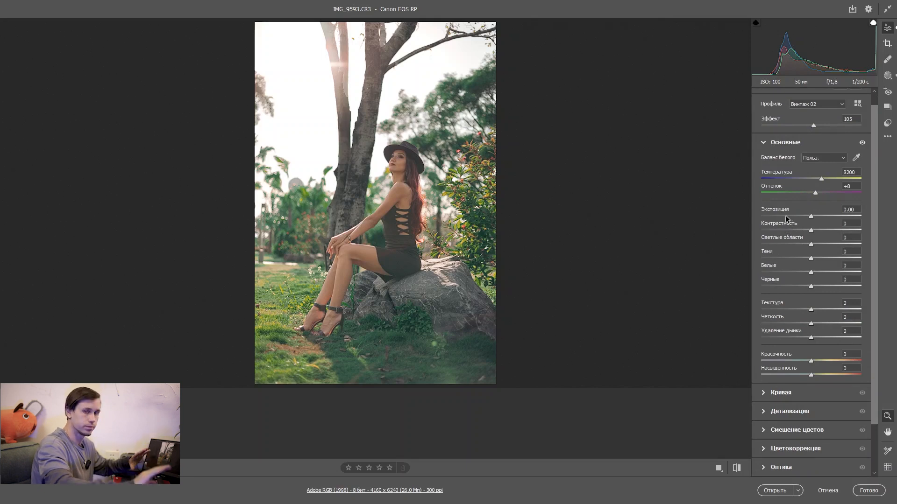
pyautogui.moveTo(807, 217); pyautogui.dragTo(826, 229)
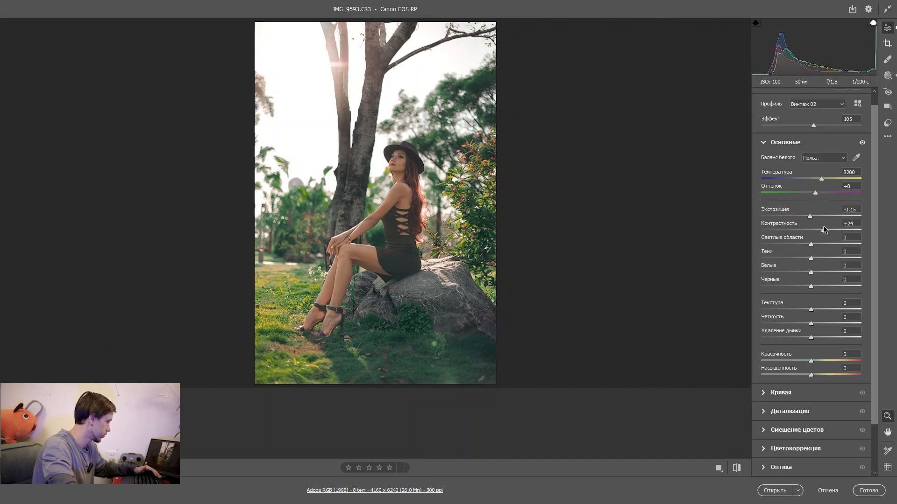
pyautogui.moveTo(812, 244); pyautogui.dragTo(812, 311)
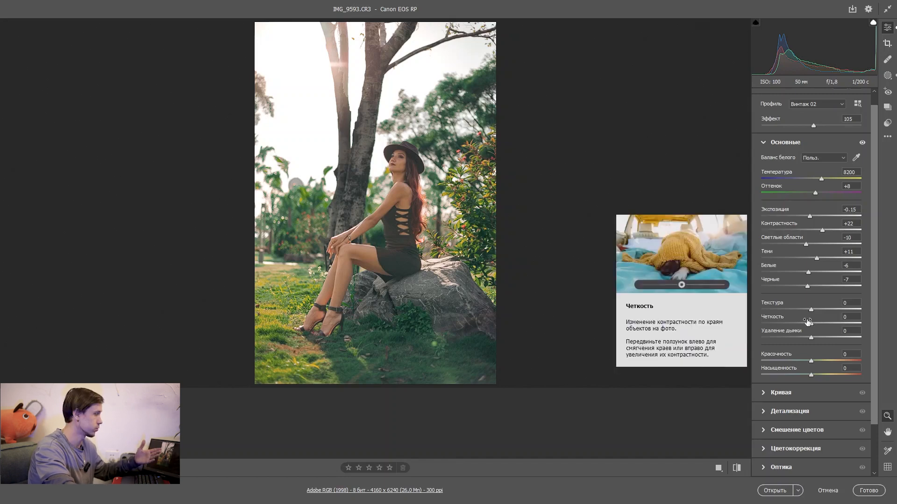
# Set the whole photo's vibrance to +9 and saturation to -7
pyautogui.scroll(-2, 822, 347)
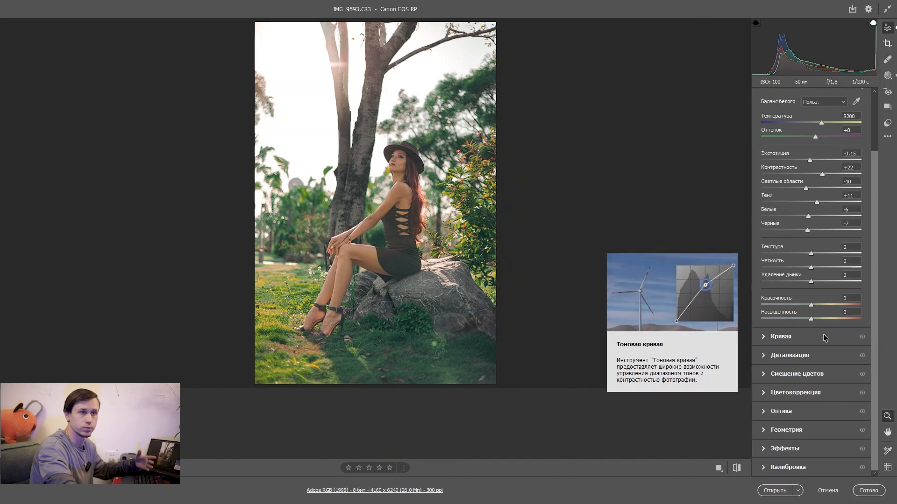
pyautogui.moveTo(809, 306); pyautogui.dragTo(812, 319)
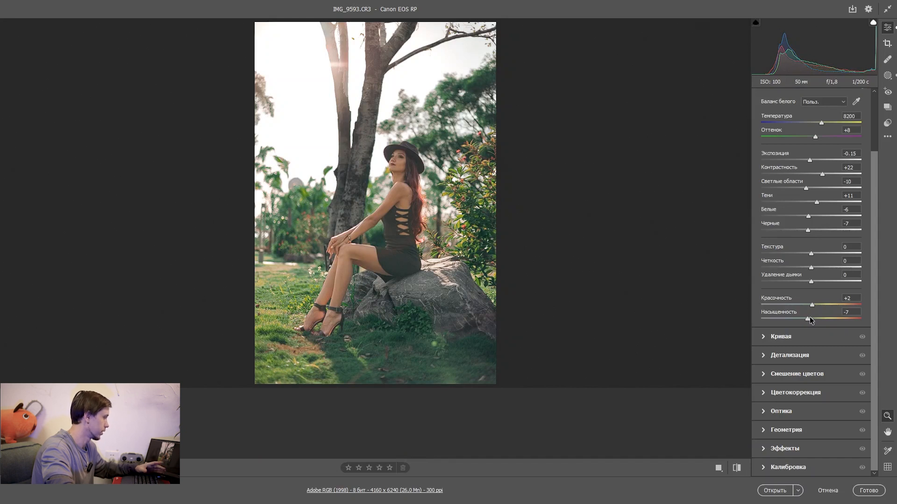
pyautogui.moveTo(811, 306); pyautogui.dragTo(816, 304)
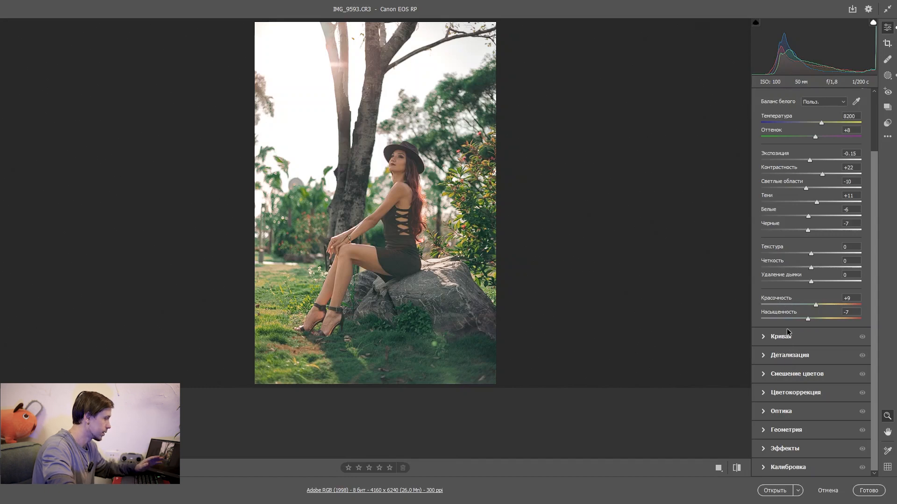
pyautogui.click(764, 337)
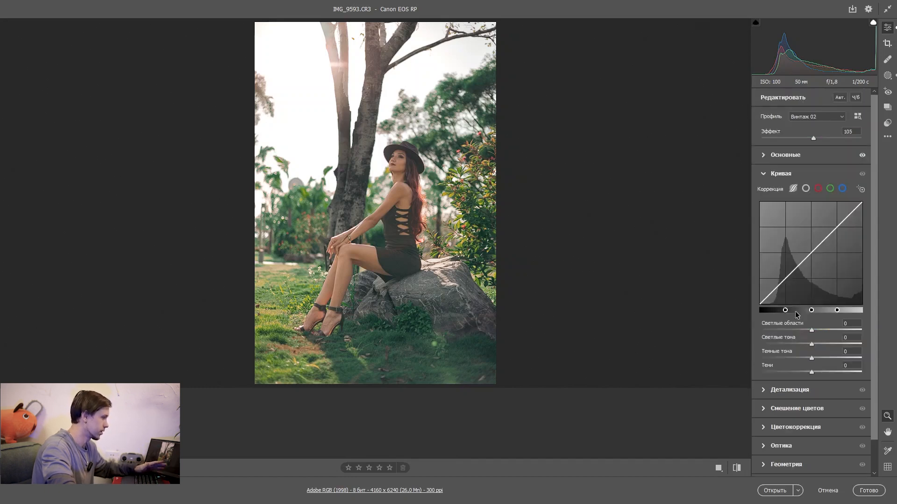
pyautogui.click(764, 174)
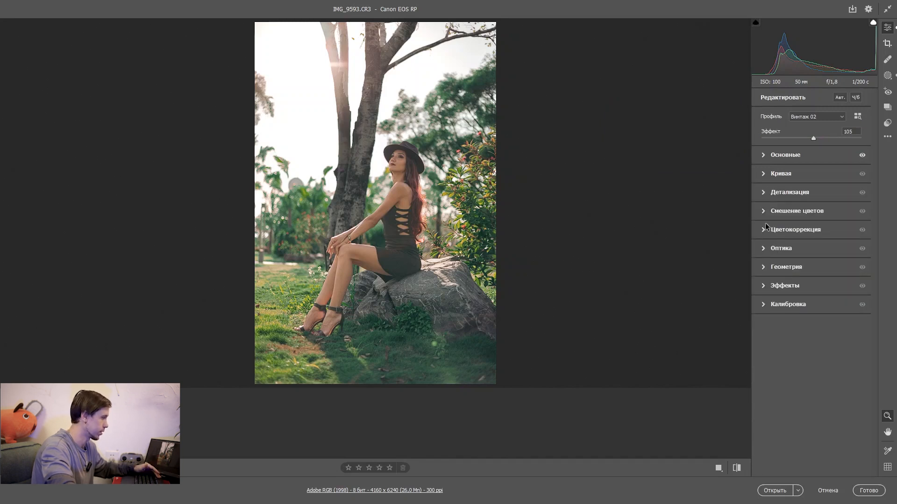
# In the HSL color mixer, set the saturation of yellows to -17, greens to +14, blues to -76 and purples to +1
pyautogui.click(764, 215)
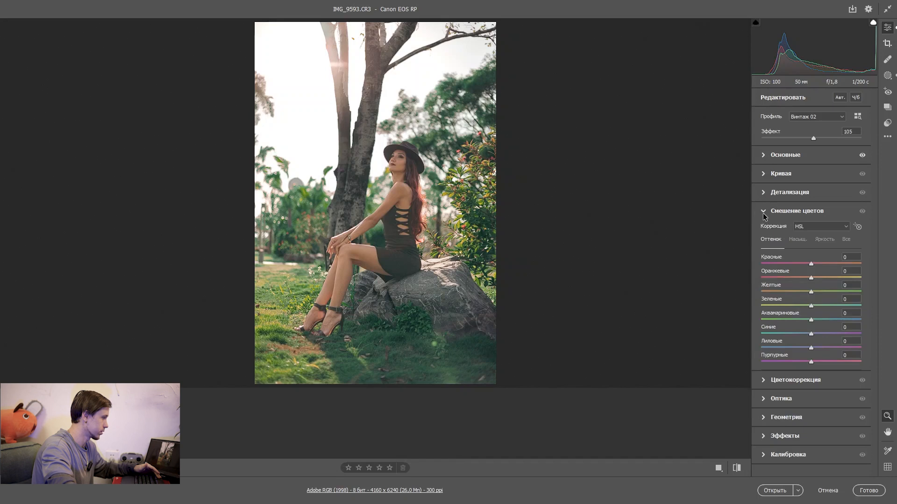
pyautogui.moveTo(803, 214)
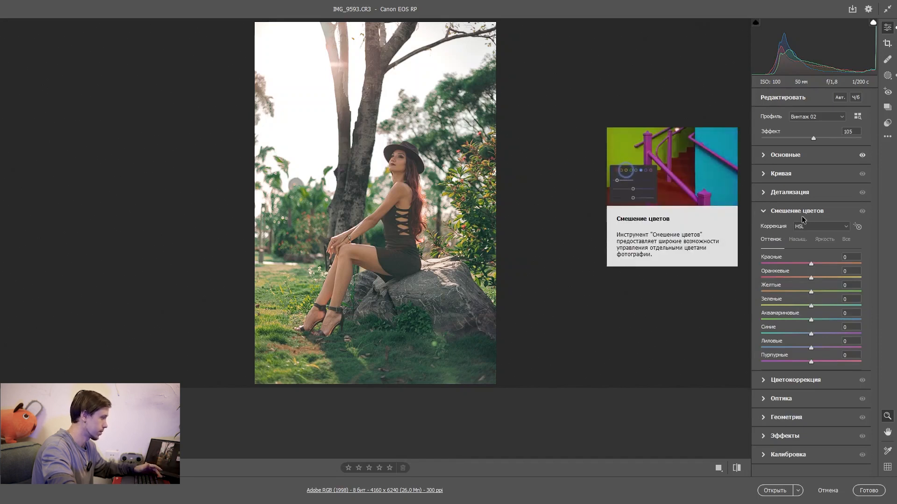
pyautogui.click(798, 240)
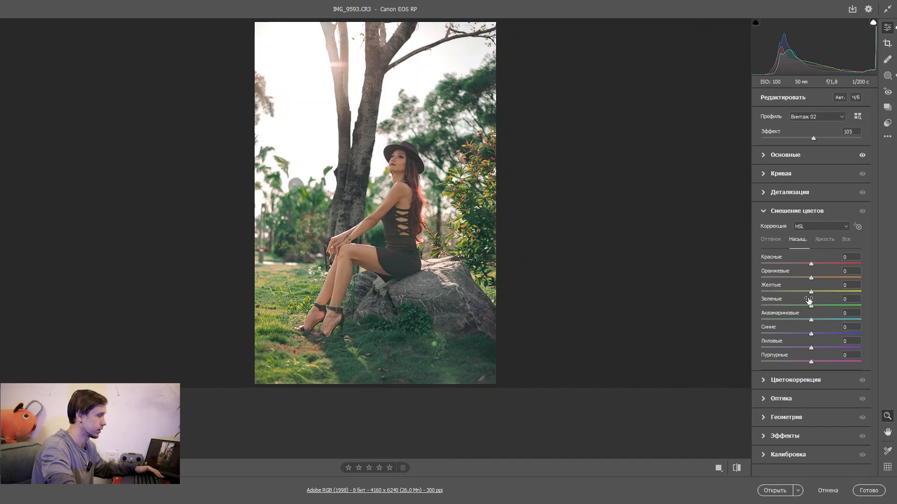
pyautogui.moveTo(811, 335)
pyautogui.mouseDown()
pyautogui.moveTo(776, 336)
pyautogui.moveTo(820, 335)
pyautogui.moveTo(781, 337)
pyautogui.moveTo(812, 340)
pyautogui.mouseUp()
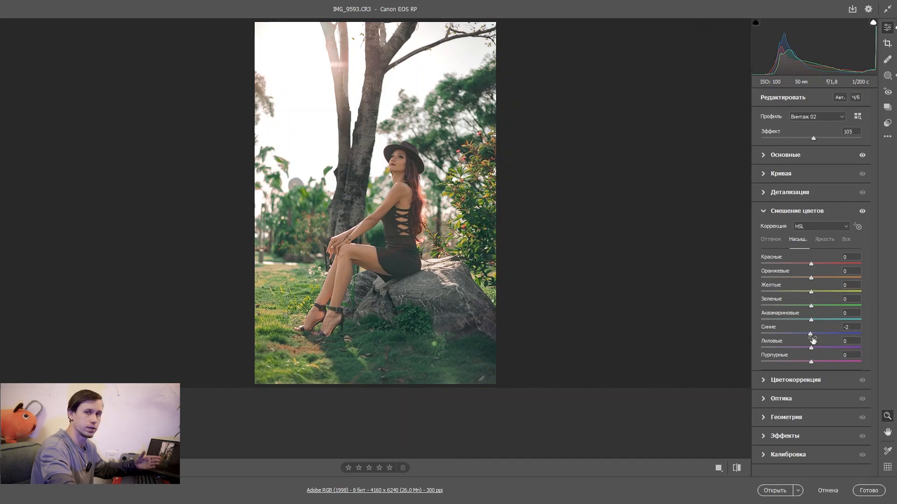
pyautogui.moveTo(811, 333); pyautogui.dragTo(774, 336)
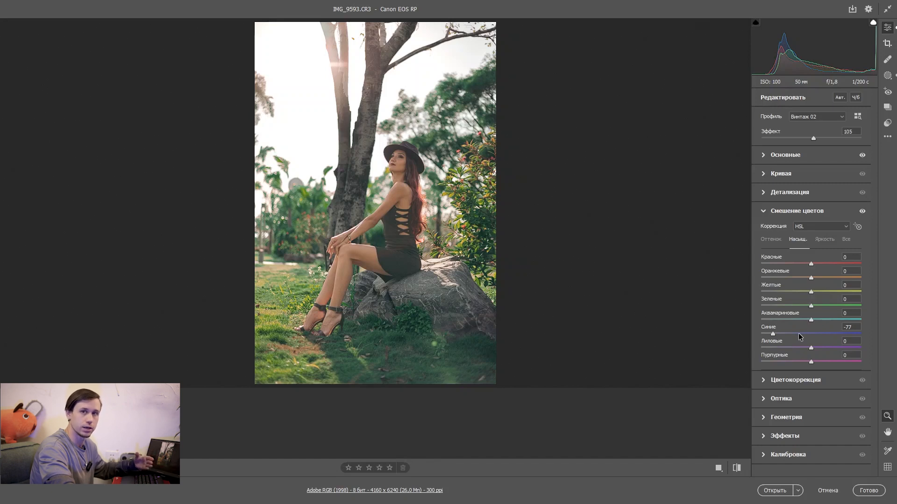
pyautogui.moveTo(773, 333)
pyautogui.mouseDown()
pyautogui.moveTo(836, 339)
pyautogui.moveTo(722, 337)
pyautogui.moveTo(811, 341)
pyautogui.moveTo(775, 337)
pyautogui.mouseUp()
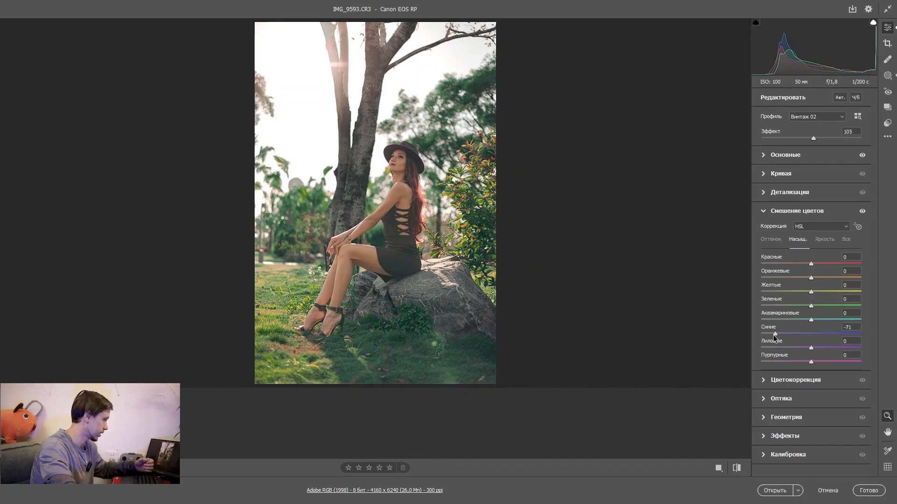
pyautogui.click(811, 348)
pyautogui.moveTo(812, 306)
pyautogui.mouseDown()
pyautogui.moveTo(832, 308)
pyautogui.moveTo(808, 310)
pyautogui.moveTo(832, 293)
pyautogui.moveTo(799, 292)
pyautogui.moveTo(811, 293)
pyautogui.mouseUp()
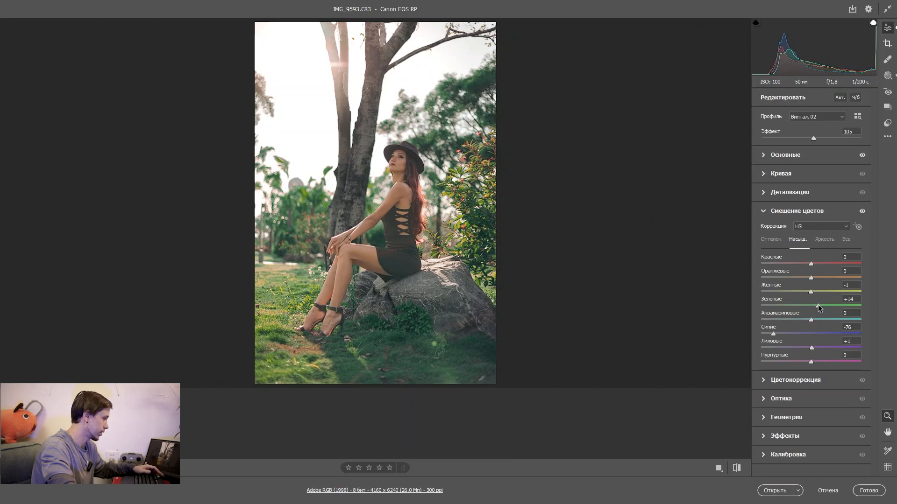
pyautogui.moveTo(811, 291); pyautogui.dragTo(802, 294)
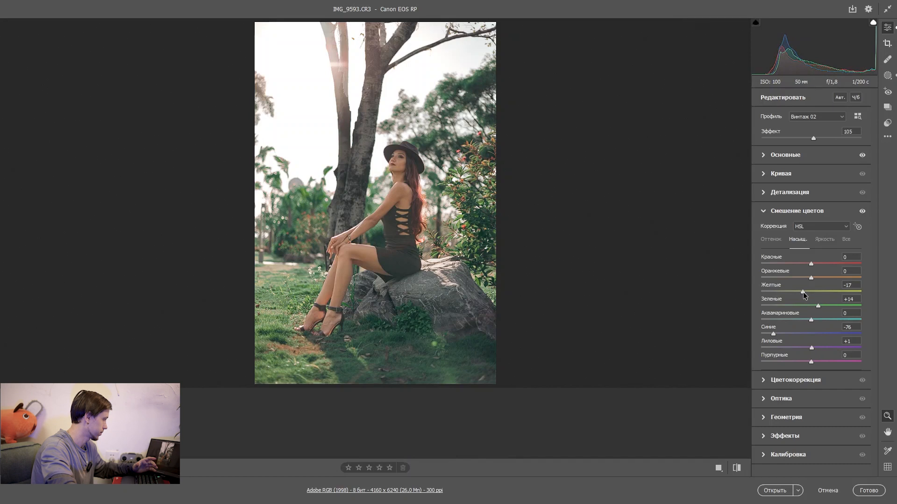
# Set hue to +46 for greens and -3 for aquas, saturation to -7 for oranges and -17 for yellows, and readjust the yellows' hue
pyautogui.click(770, 239)
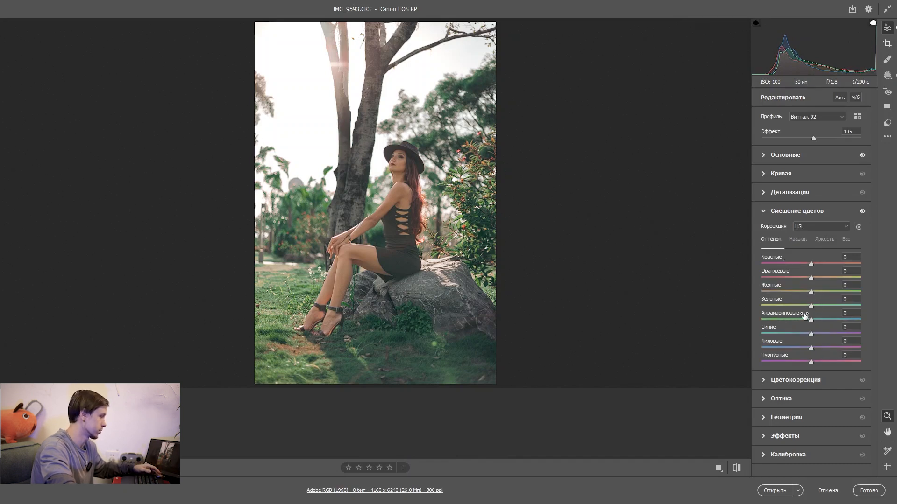
pyautogui.moveTo(811, 306); pyautogui.dragTo(831, 306)
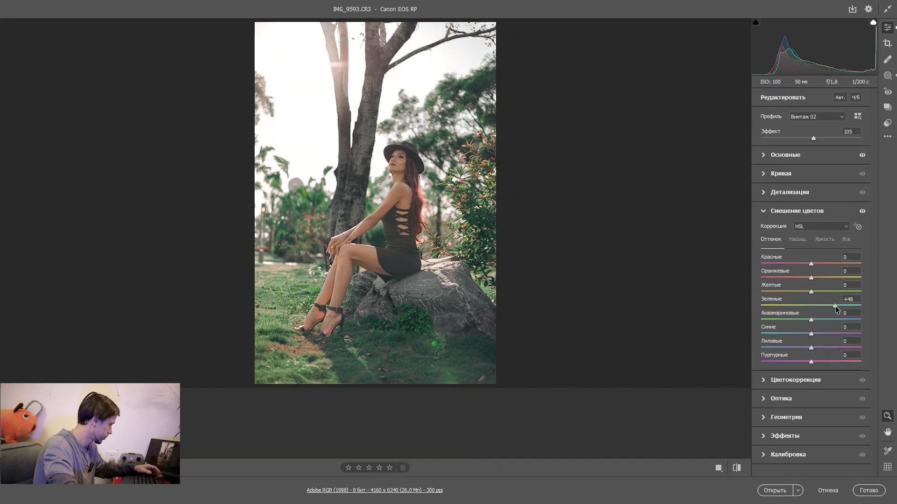
pyautogui.click(798, 240)
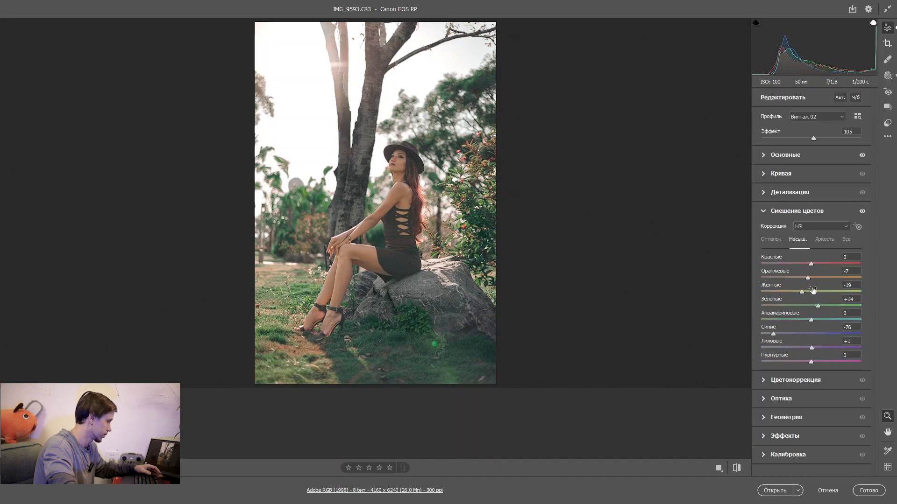
pyautogui.moveTo(778, 293); pyautogui.dragTo(808, 294)
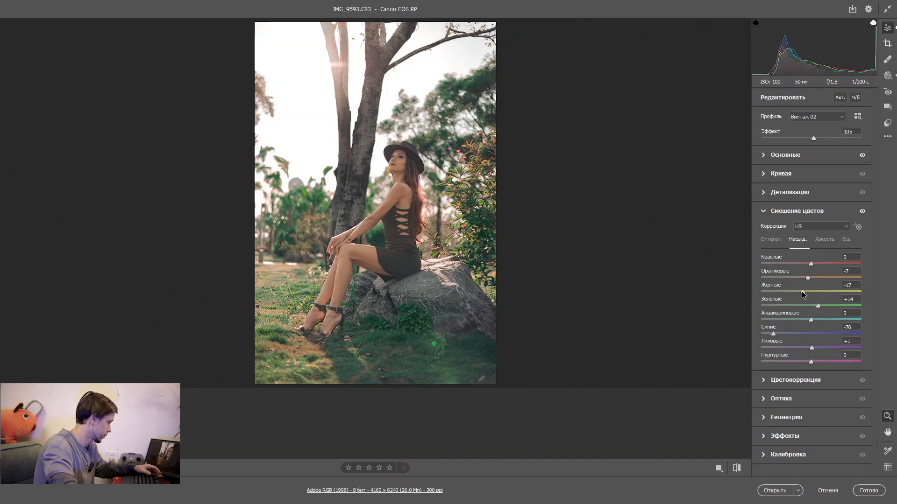
pyautogui.click(772, 240)
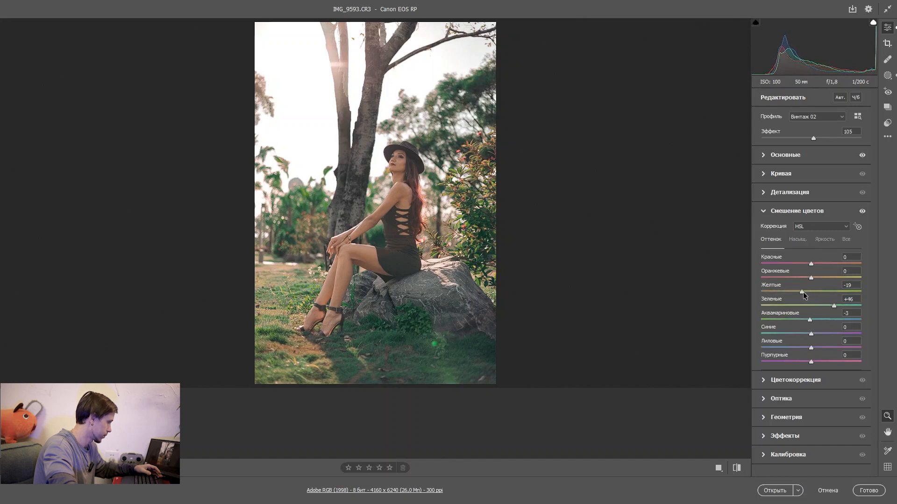
pyautogui.moveTo(821, 294)
pyautogui.mouseDown()
pyautogui.moveTo(849, 296)
pyautogui.moveTo(791, 296)
pyautogui.moveTo(822, 296)
pyautogui.mouseUp()
# Set HSL luminance to -3 for reds, +18 for oranges, -13 for yellows and greens, +8 for aquas and -3 for blues
pyautogui.click(824, 239)
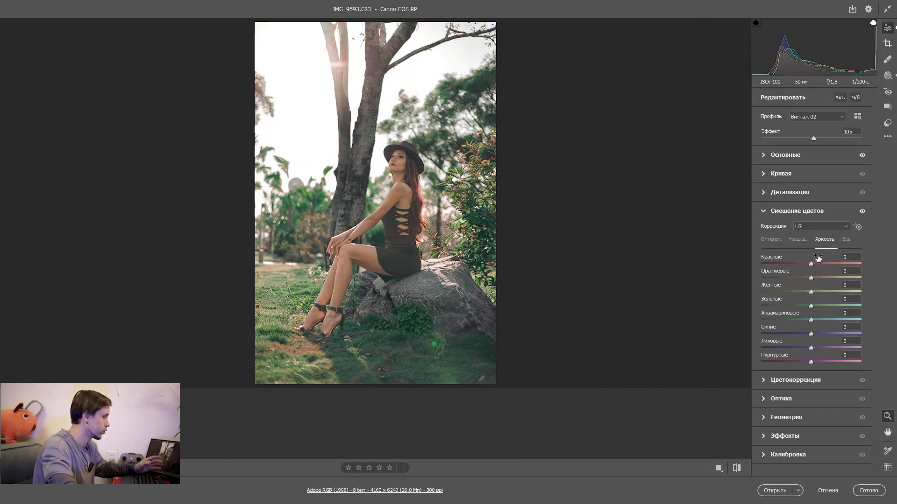
pyautogui.moveTo(811, 278); pyautogui.dragTo(820, 278)
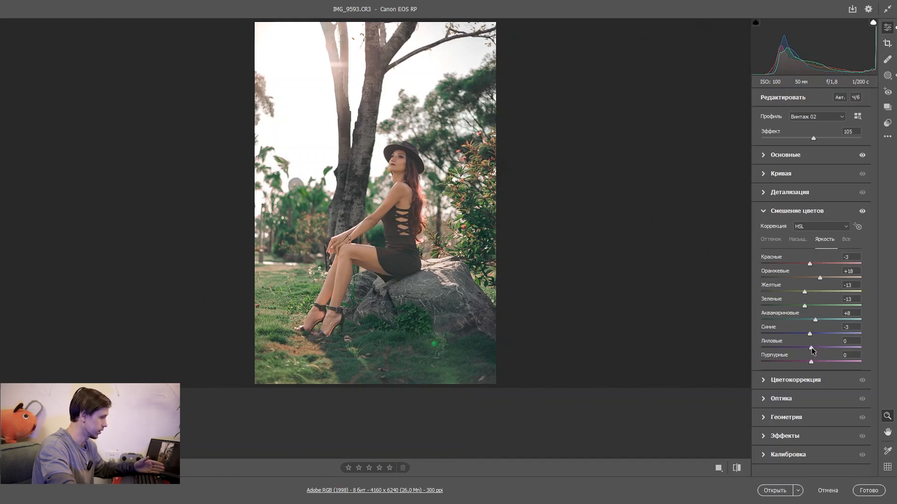
# Try different luminance values for the purples and return them to 0
pyautogui.moveTo(811, 351); pyautogui.dragTo(779, 349)
pyautogui.moveTo(835, 346); pyautogui.dragTo(788, 350)
pyautogui.moveTo(799, 354); pyautogui.dragTo(812, 354)
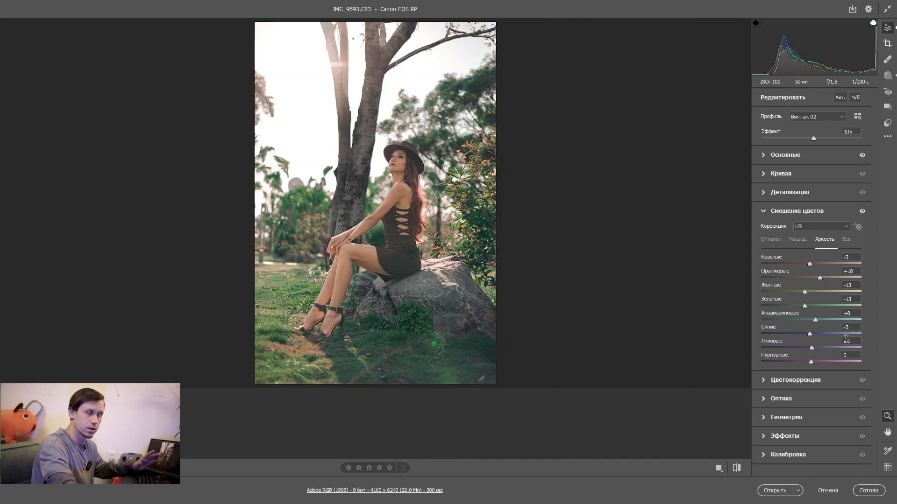
pyautogui.moveTo(812, 349); pyautogui.dragTo(812, 349)
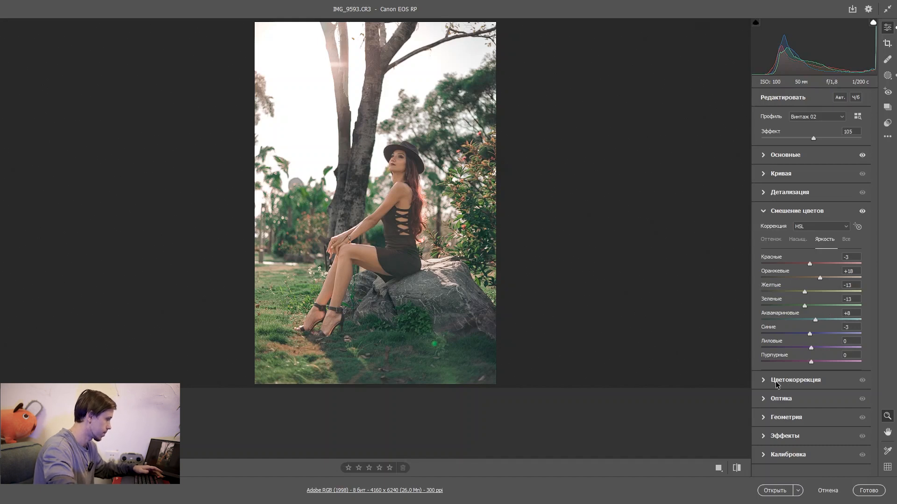
# In color grading, raise the midtones' luminance to 14 and slightly lower the shadows' luminance
pyautogui.click(764, 212)
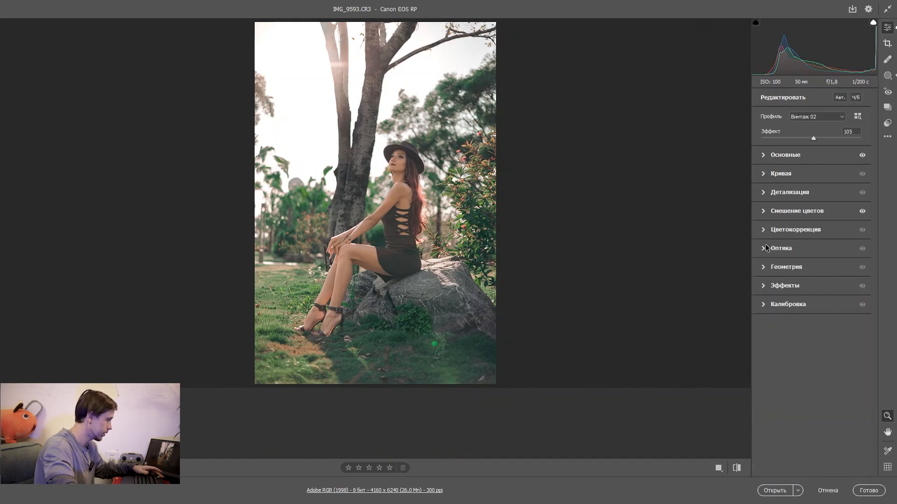
pyautogui.click(765, 231)
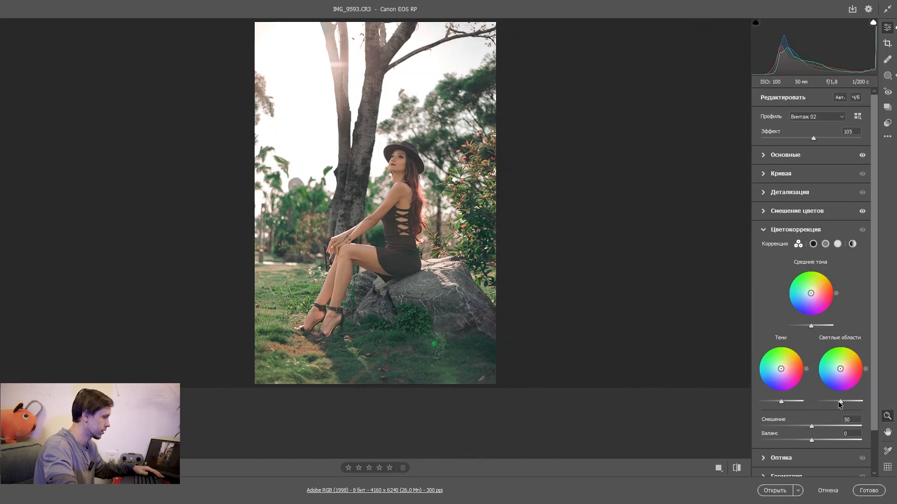
pyautogui.moveTo(812, 327); pyautogui.dragTo(814, 327)
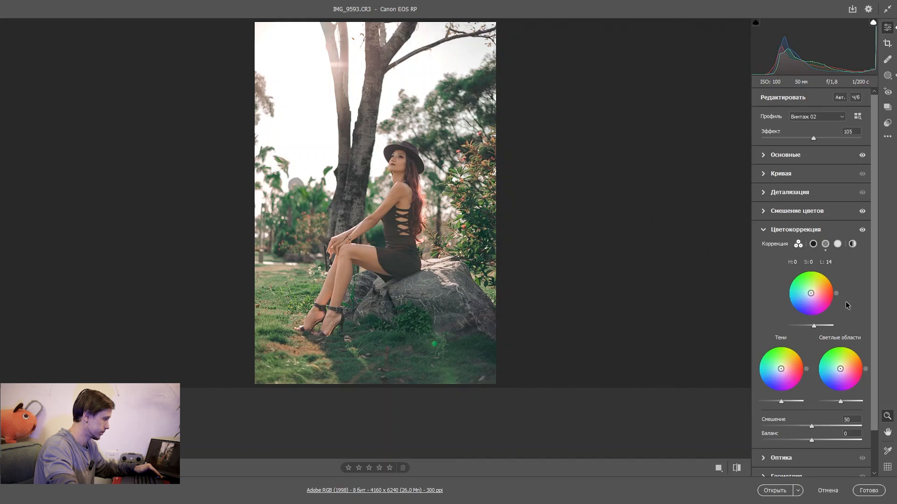
pyautogui.moveTo(814, 329); pyautogui.dragTo(818, 328)
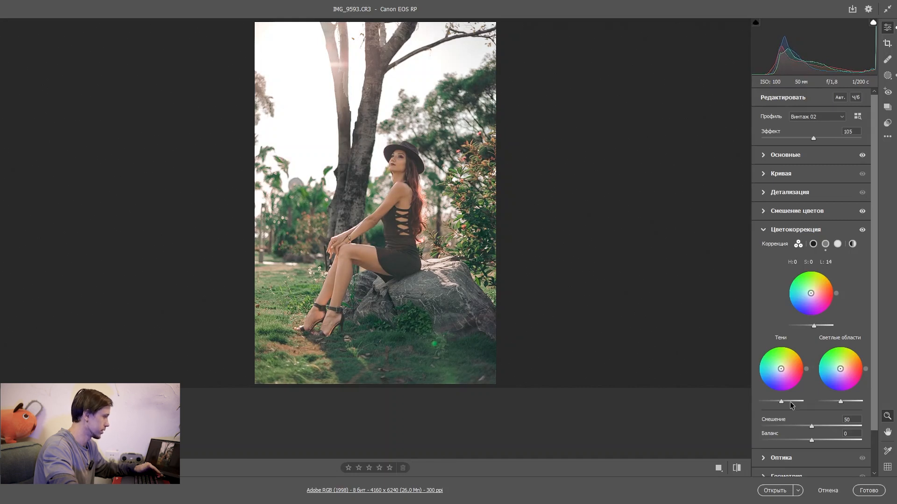
pyautogui.moveTo(782, 403)
pyautogui.mouseDown()
pyautogui.moveTo(789, 403)
pyautogui.moveTo(776, 403)
pyautogui.mouseUp()
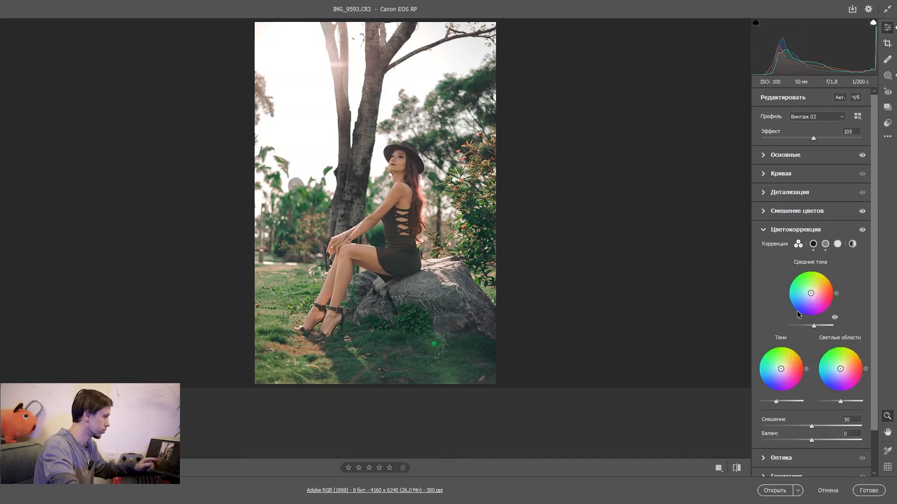
# In color grading, lower the highlights' luminance and set blending to 64 and balance to -21
pyautogui.moveTo(842, 405); pyautogui.dragTo(843, 404)
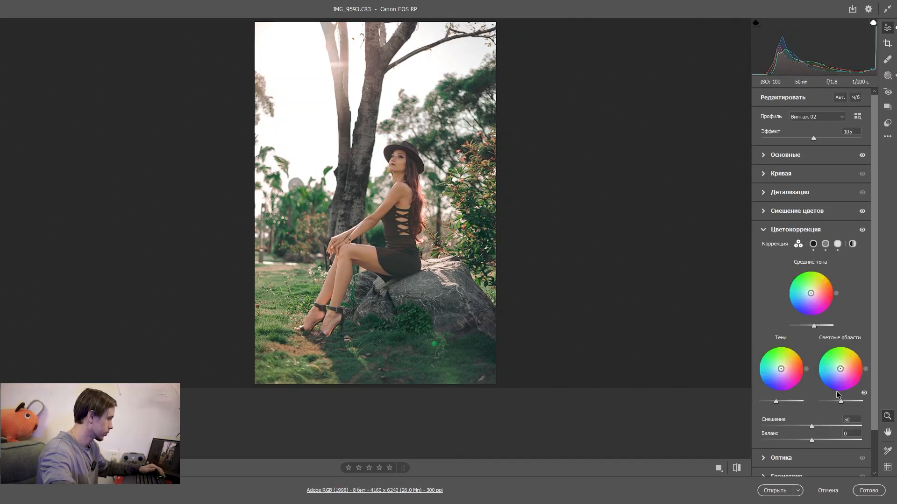
pyautogui.moveTo(841, 402); pyautogui.dragTo(834, 406)
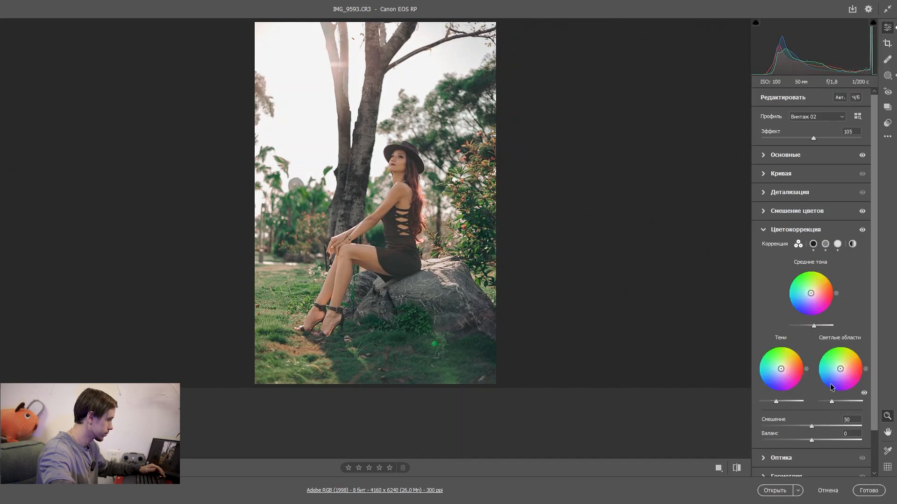
pyautogui.scroll(-1, 843, 396)
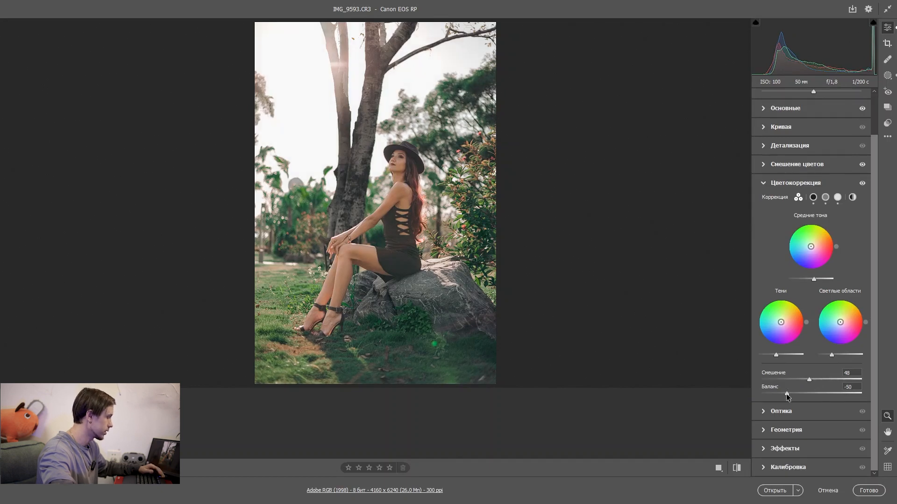
pyautogui.moveTo(786, 395)
pyautogui.mouseDown()
pyautogui.moveTo(813, 396)
pyautogui.moveTo(789, 383)
pyautogui.moveTo(821, 380)
pyautogui.moveTo(811, 394)
pyautogui.moveTo(826, 388)
pyautogui.moveTo(790, 390)
pyautogui.moveTo(811, 393)
pyautogui.moveTo(826, 380)
pyautogui.moveTo(784, 397)
pyautogui.moveTo(801, 398)
pyautogui.mouseUp()
pyautogui.click(822, 379)
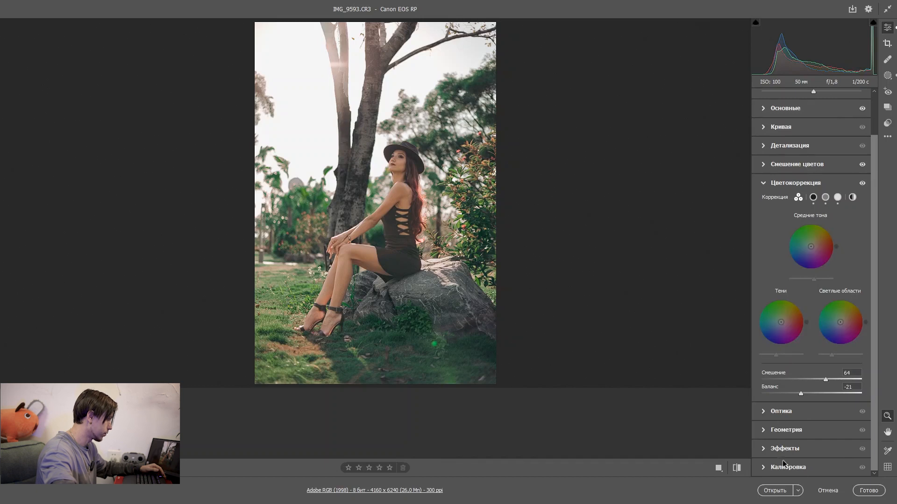
# Add vignetting of -18 and open the graded IMG_9593.CR3 in Photoshop
pyautogui.click(765, 449)
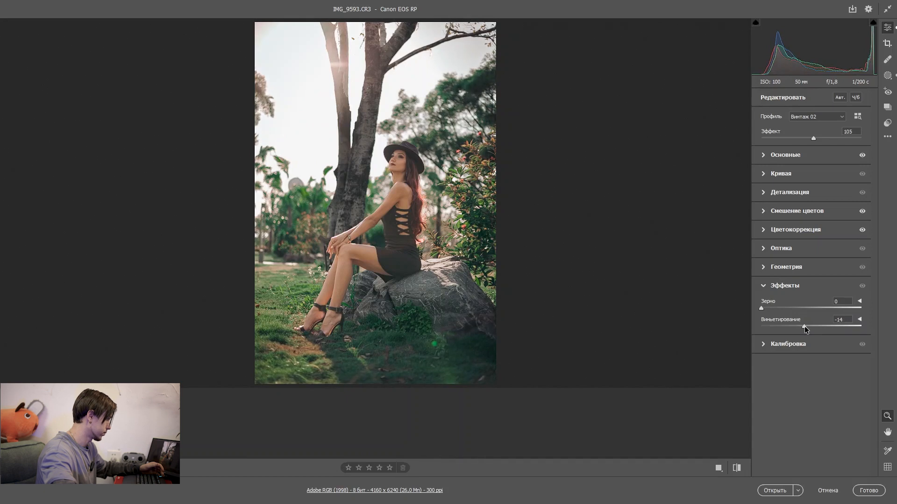
pyautogui.moveTo(805, 329); pyautogui.dragTo(803, 328)
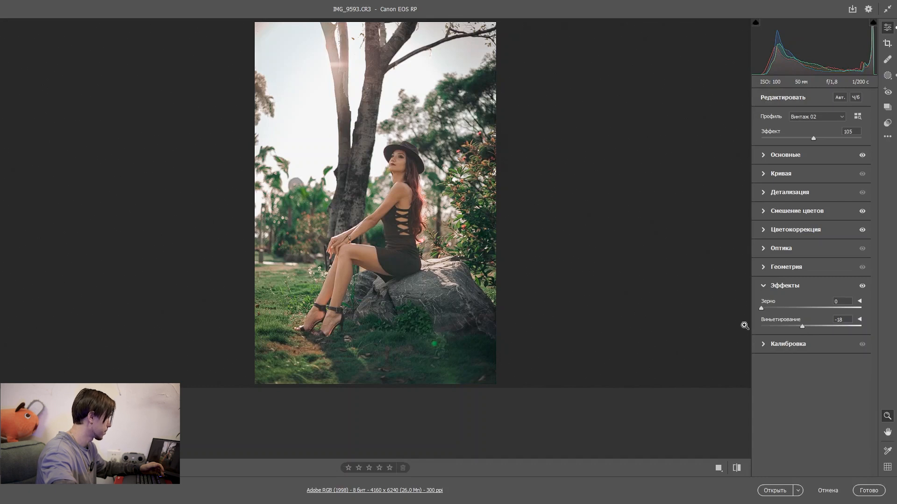
pyautogui.click(771, 155)
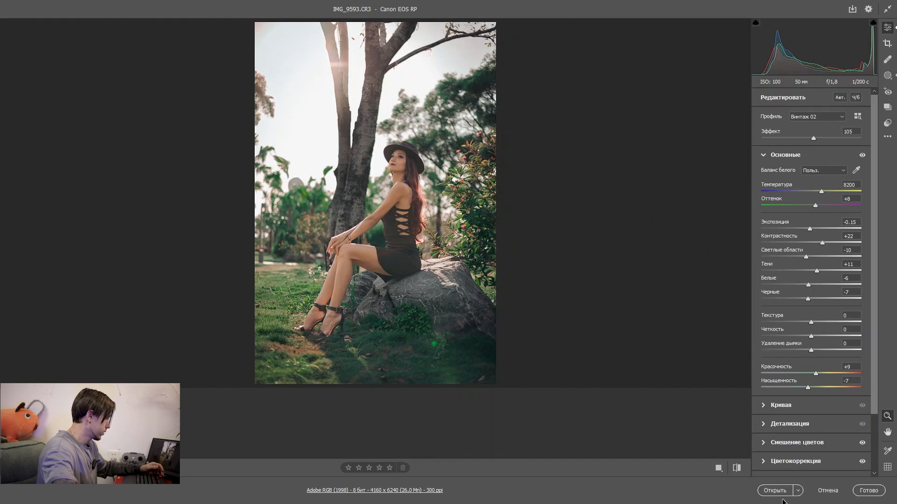
pyautogui.click(774, 491)
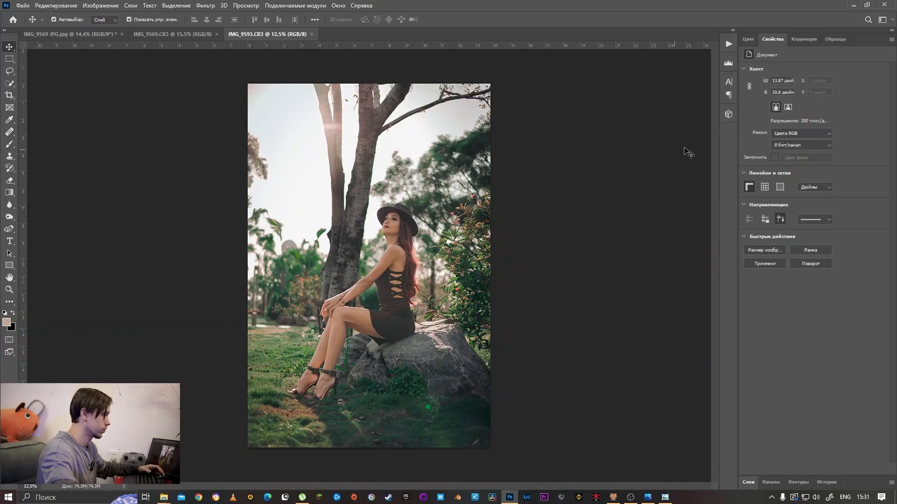
# Switch to the unedited IMG_9593 in Windows Photo Viewer and move its window beside the graded photo for comparison
pyautogui.hotkey('alt', 'Tab')
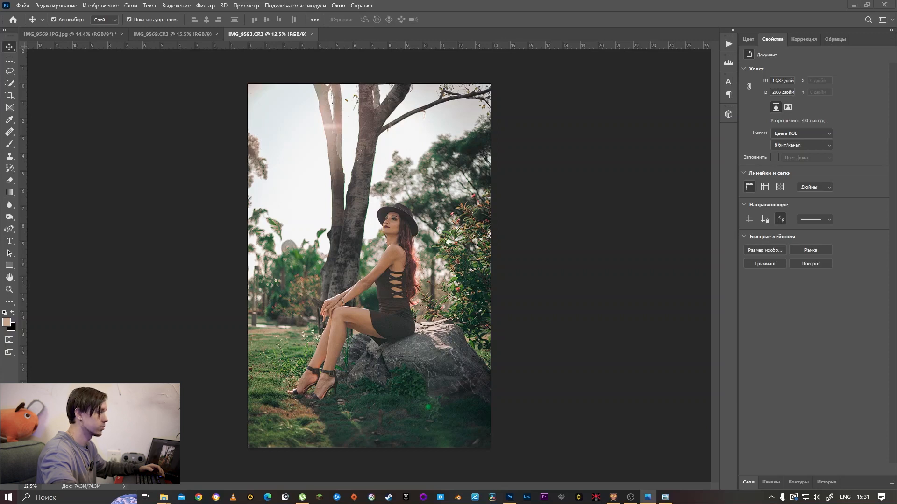
pyautogui.hotkey('alt', 'Tab')
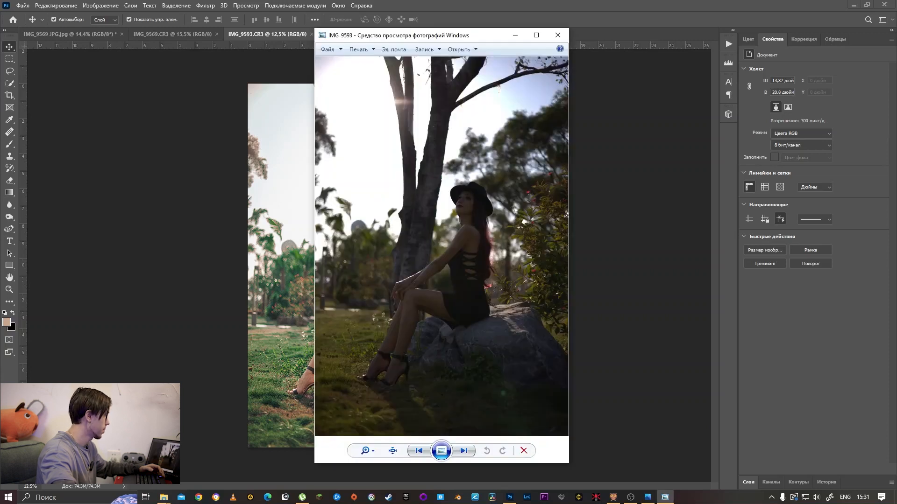
pyautogui.moveTo(498, 46); pyautogui.dragTo(698, 44)
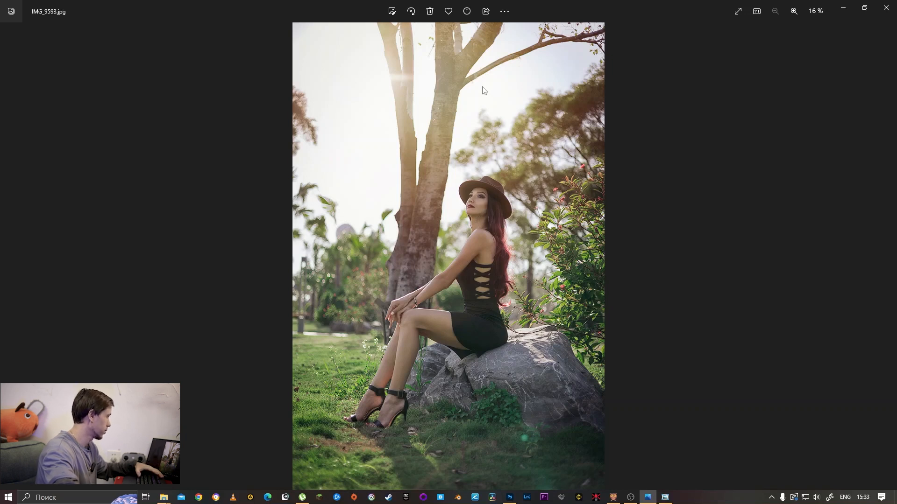
# Examine IMG_9593.jpg up close in the photo viewer, covering the model's face, body, legs and shoes
pyautogui.scroll(5, 451, 201)
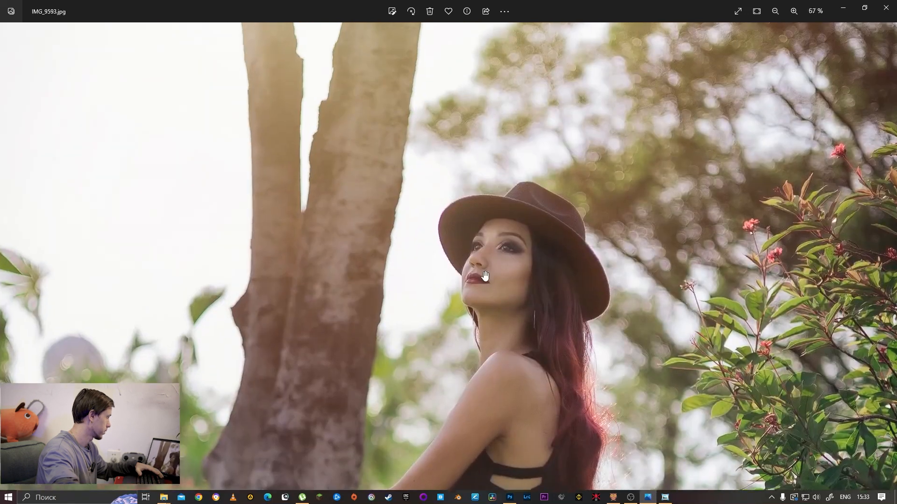
pyautogui.scroll(3, 485, 276)
pyautogui.moveTo(444, 283); pyautogui.dragTo(472, 49)
pyautogui.scroll(-6, 424, 230)
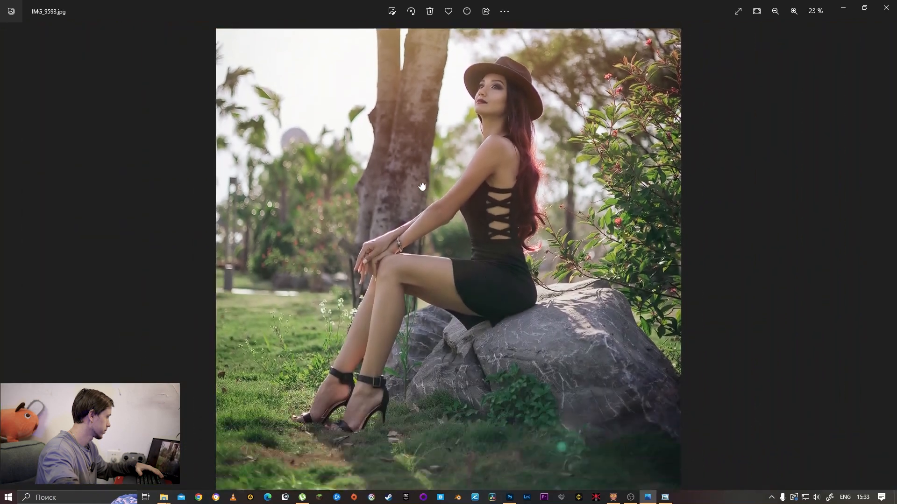
pyautogui.moveTo(422, 187); pyautogui.dragTo(408, 149)
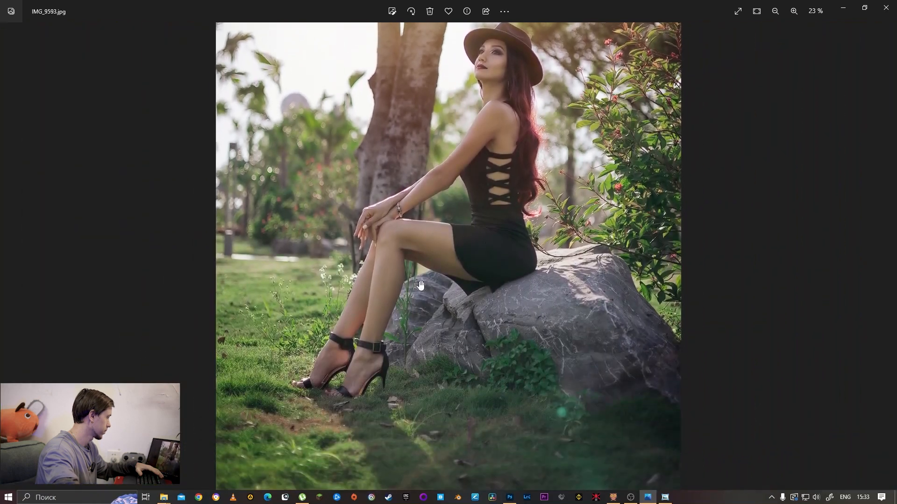
pyautogui.scroll(2, 419, 286)
pyautogui.moveTo(392, 379); pyautogui.dragTo(368, 234)
pyautogui.scroll(2, 178, 270)
pyautogui.scroll(-6, 439, 234)
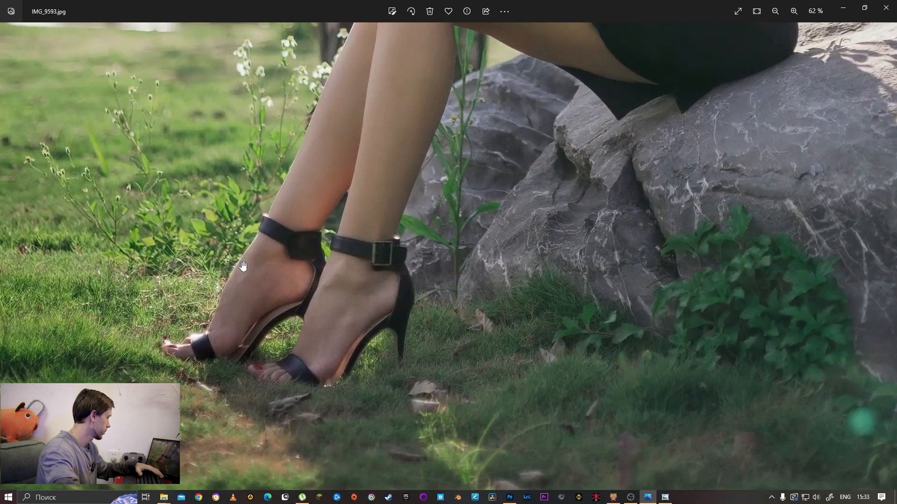